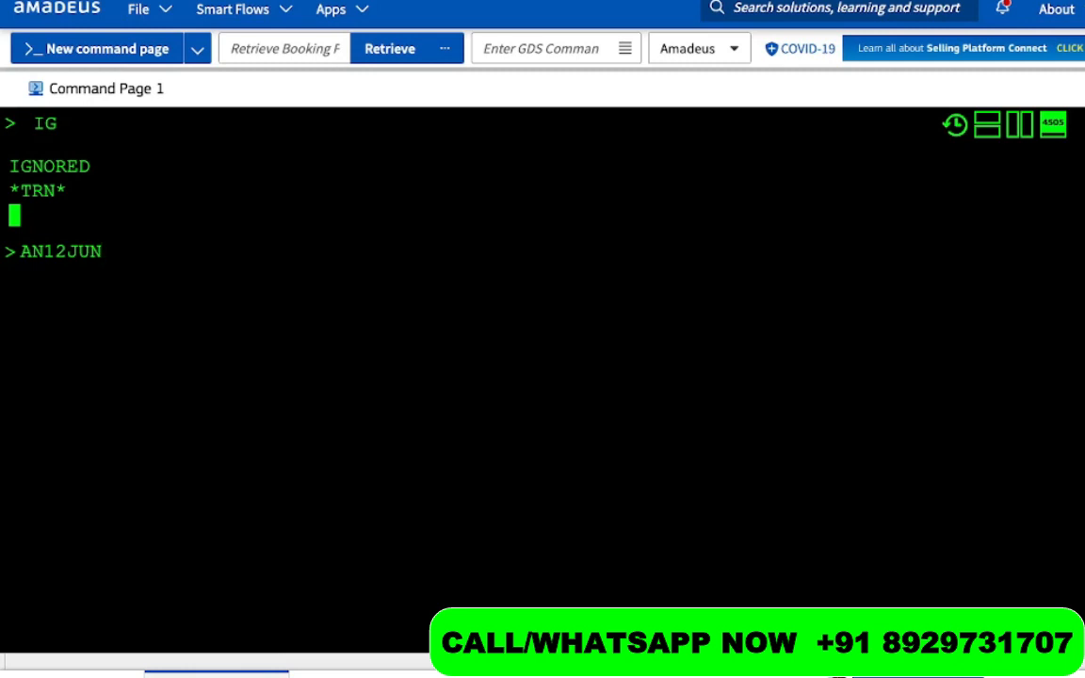
Display Air Canada (AC) availability from LON to YYZ on 12JUN and sell one Y-class seat from line 1
type("LONYYZ")
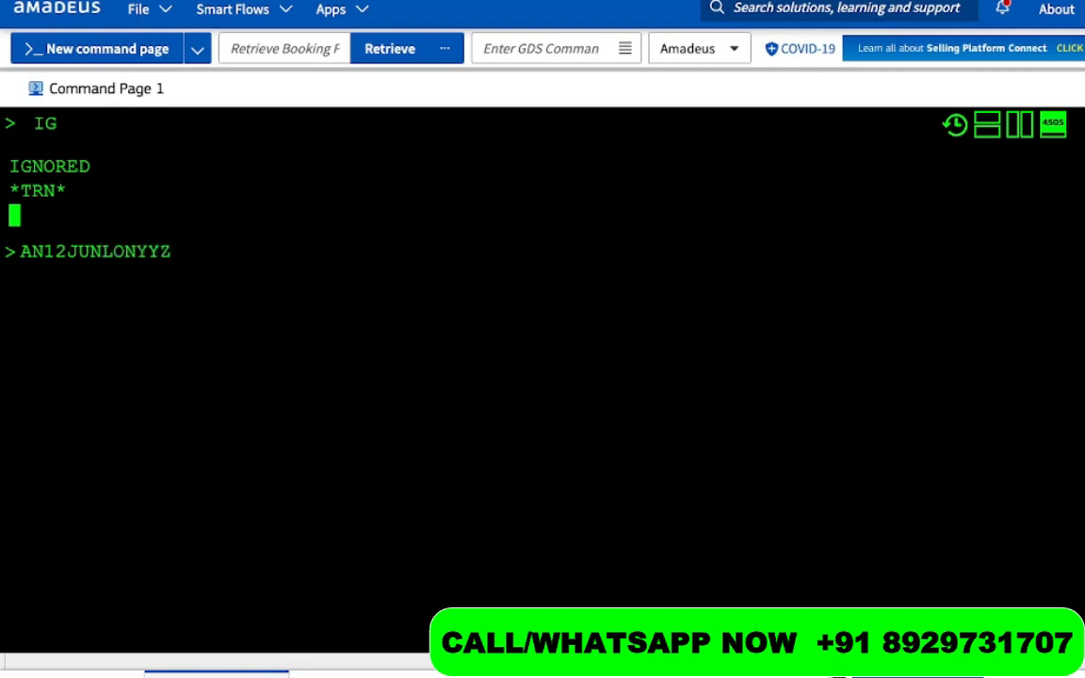
type("/AAC")
key("Return")
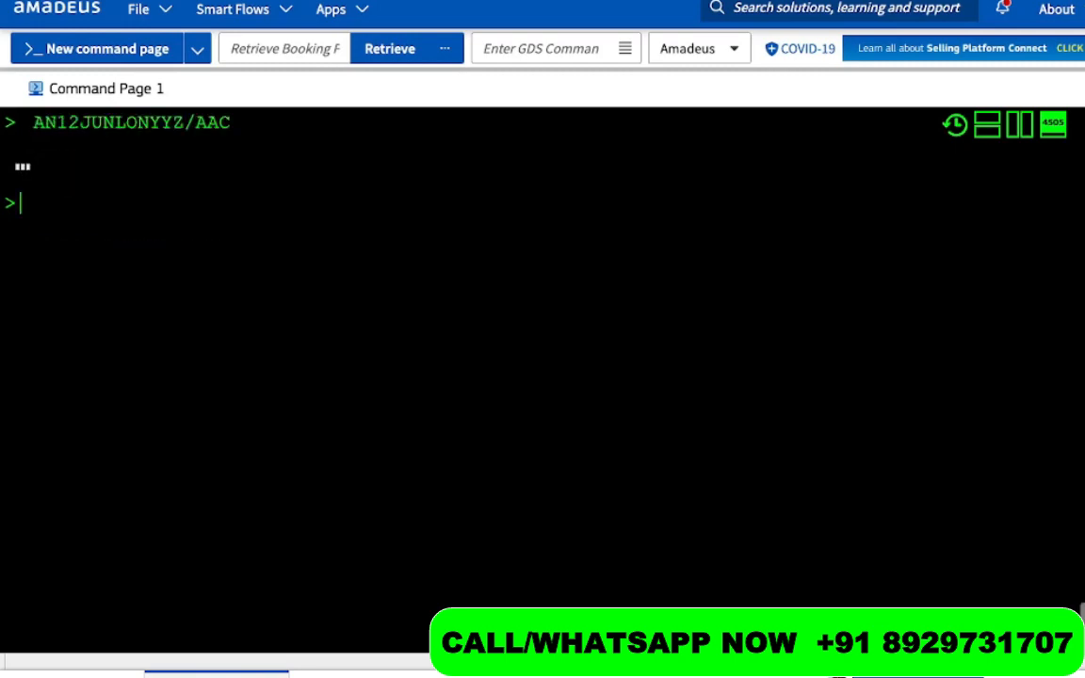
type("SS1Y1")
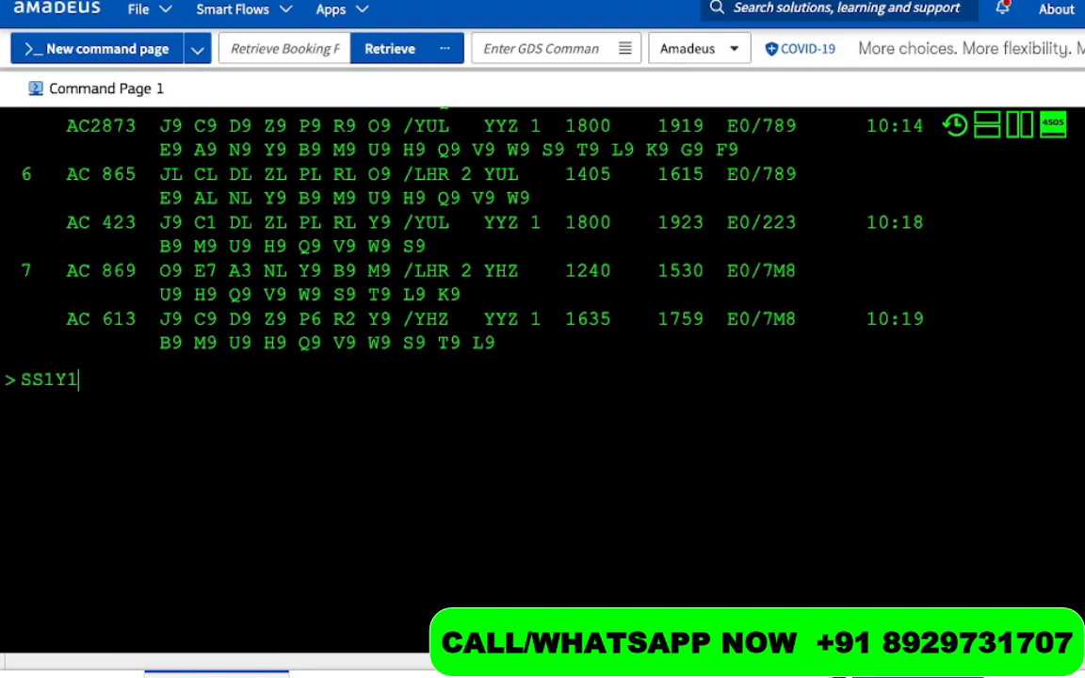
key("Return")
Display WestJet (WS) availability from YYZ to YVR on 12JUN, checking the first flight's departure and arrival times
type("AN")
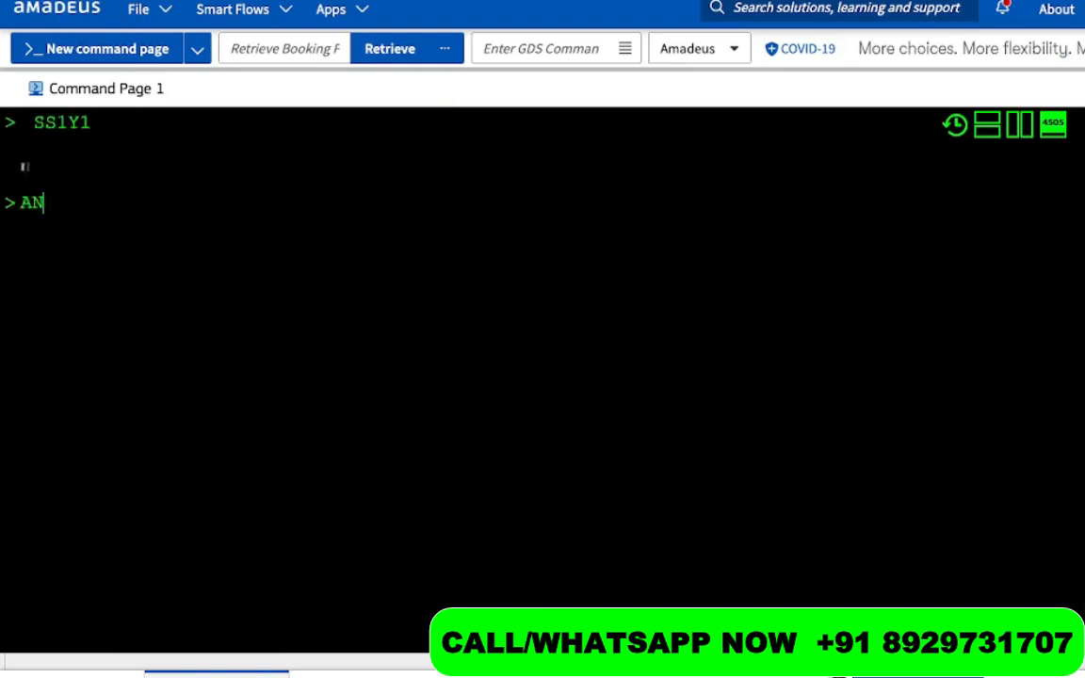
type("12JUN")
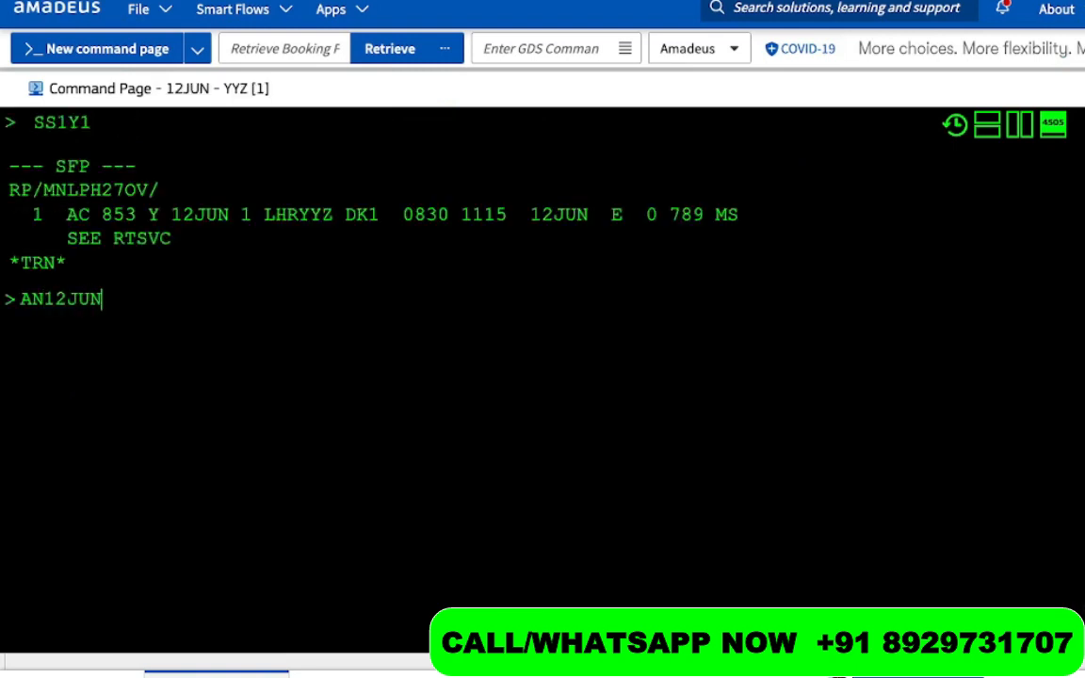
type("YYZYVR/AWS")
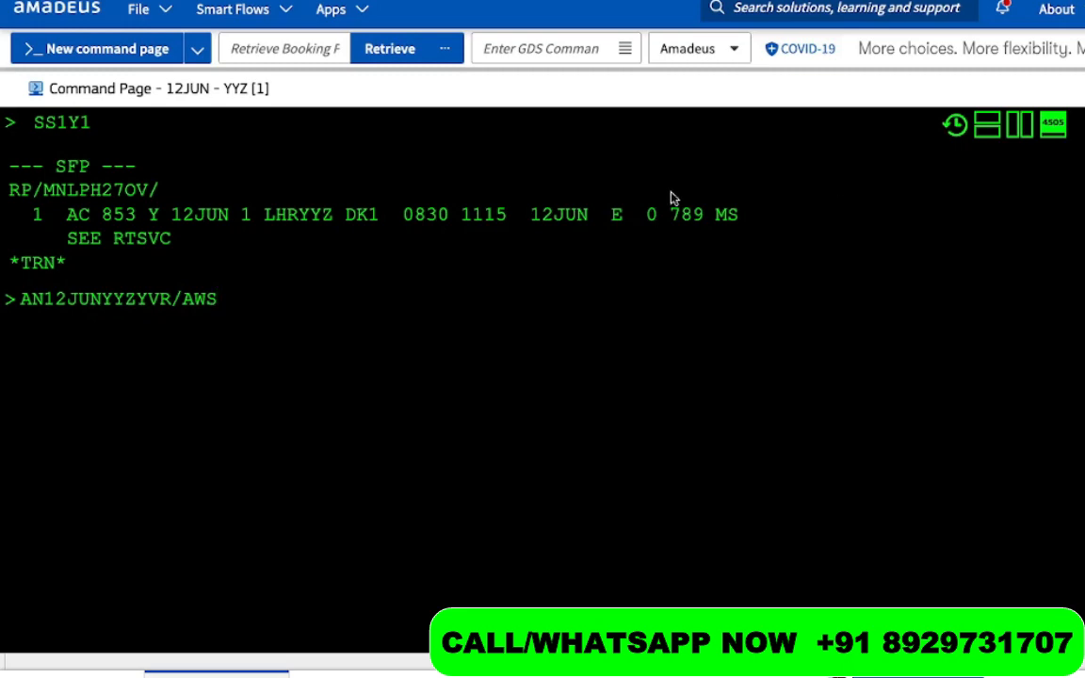
left_click_drag(405, 215, 515, 214)
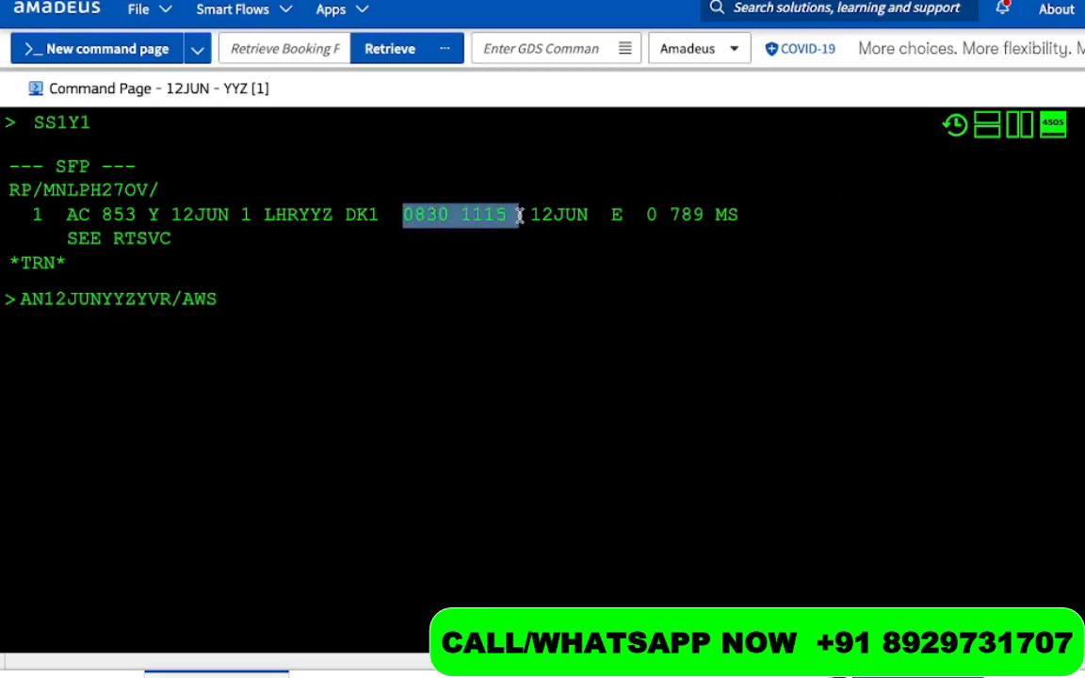
left_click(344, 319)
key("Return")
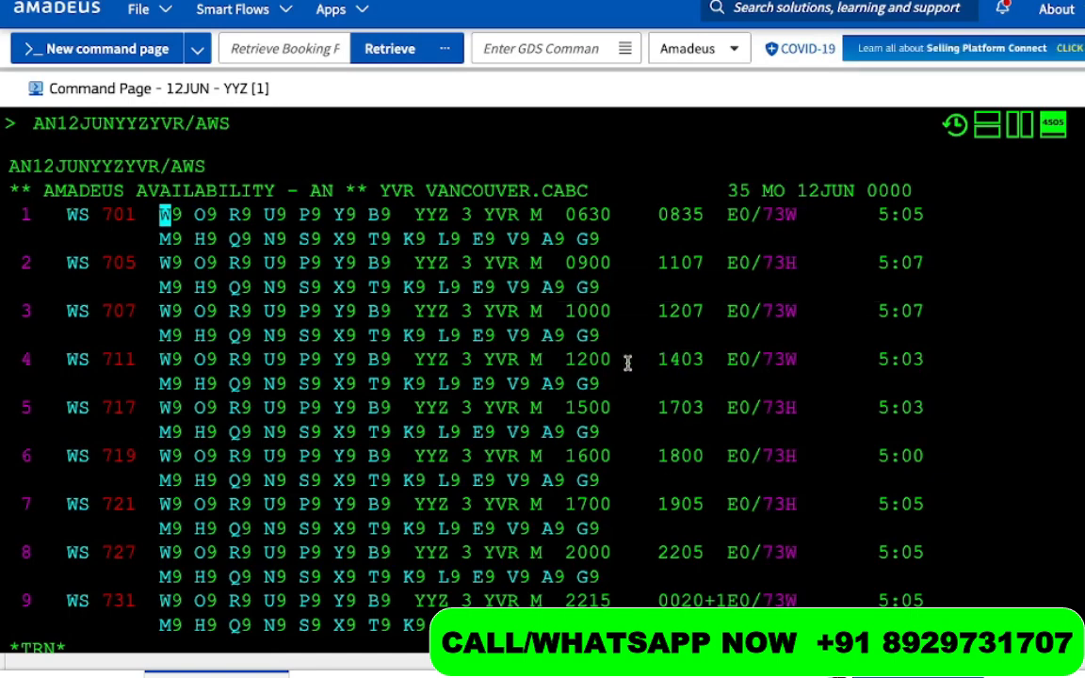
Sell one Y-class seat on the 1500 YYZ–YVR departure from availability line 5
left_click_drag(621, 409, 527, 412)
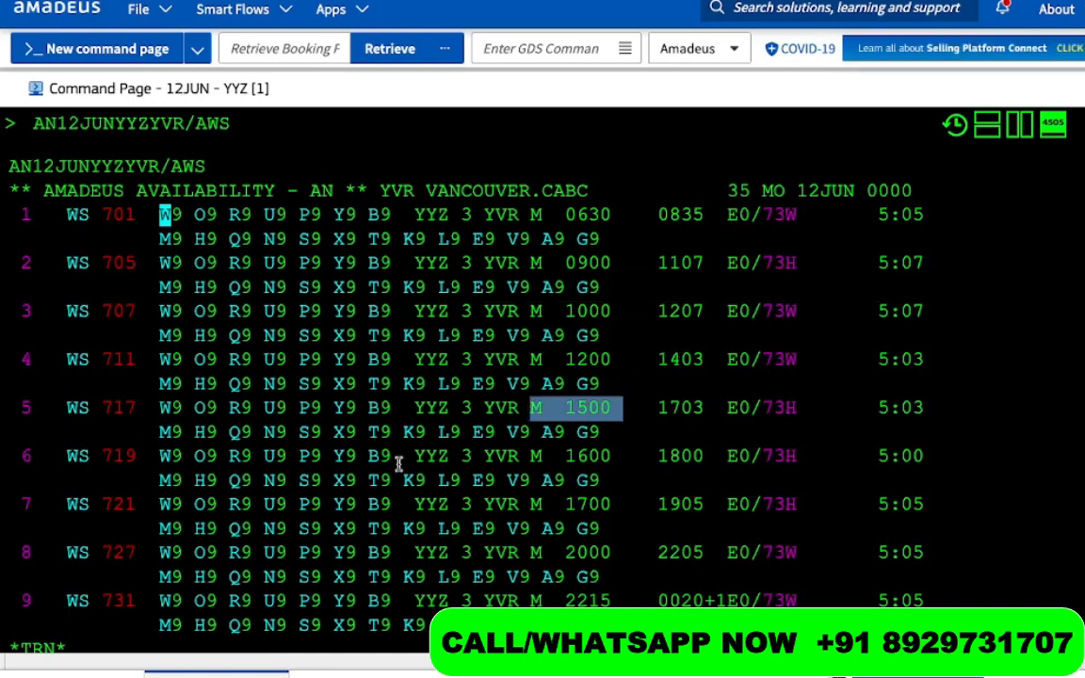
scroll(399, 462, "down", 3)
left_click(200, 601)
type("SS1Y5")
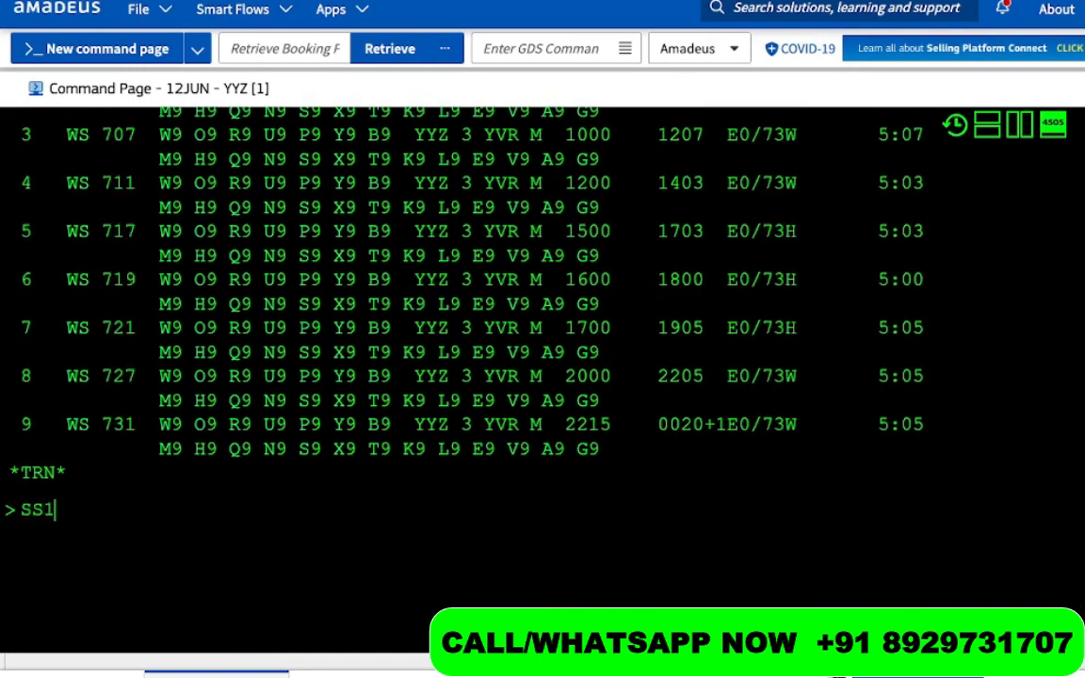
key("Return")
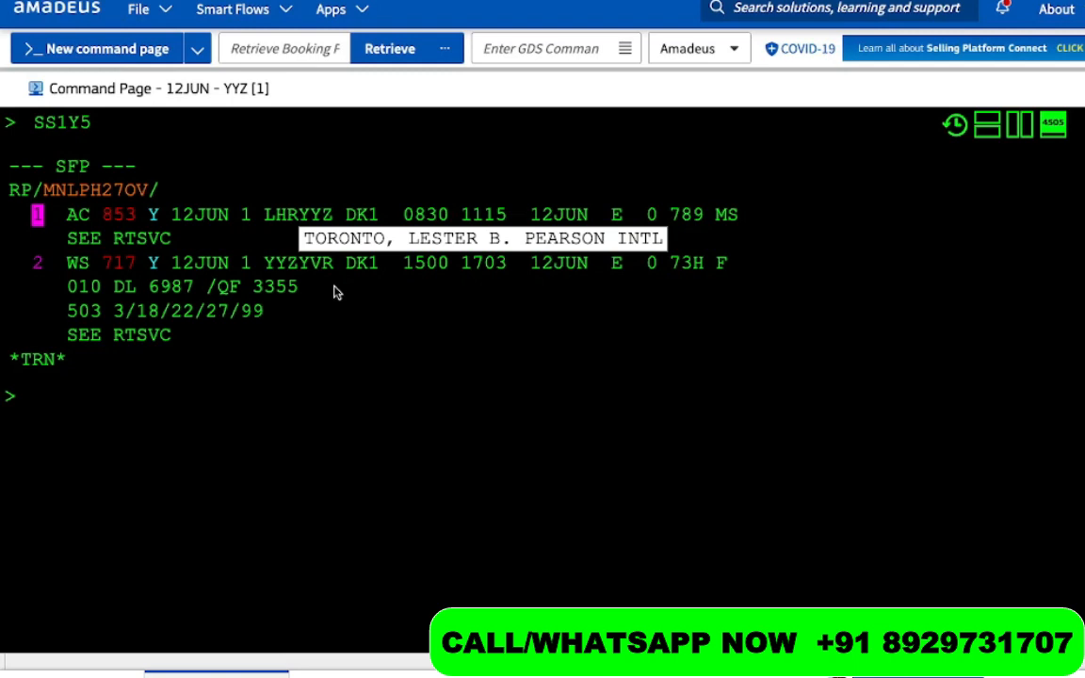
Try to price and rebook the whole two-airline itinerary at the lowest fare with FXR, redisplaying the booking between attempts
type("FXR")
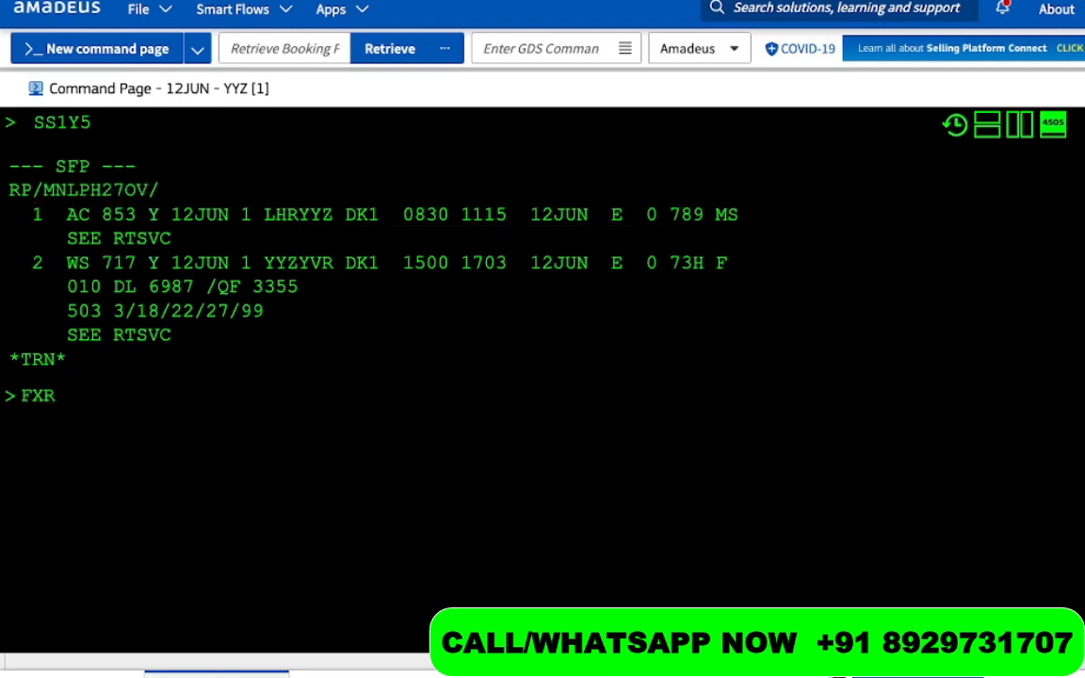
key("Return")
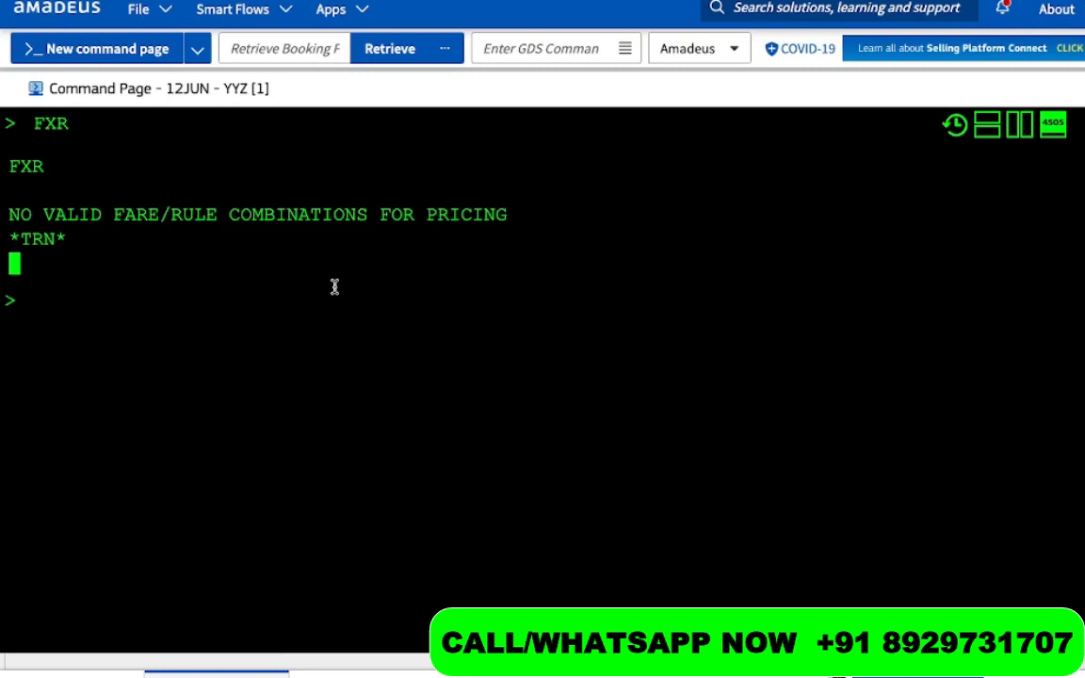
type("RT")
key("Return")
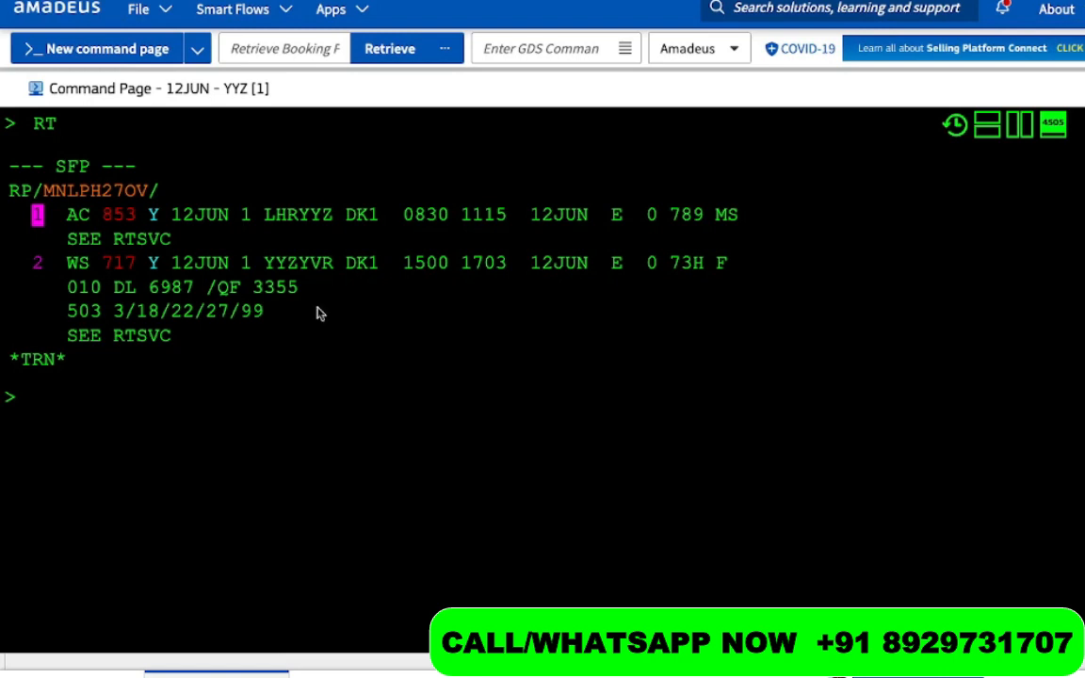
type("FXR")
key("Return")
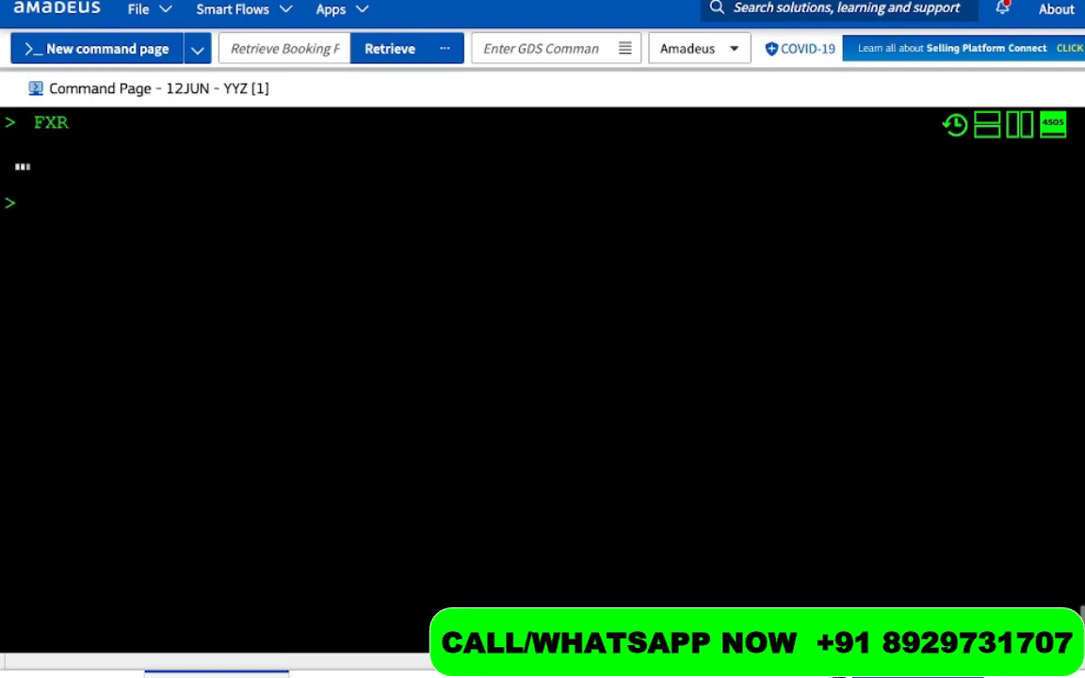
Redisplay the booking, try informative pricing of the whole itinerary with FXX, and return to the booking
type("RT")
key("Return")
type("FXX")
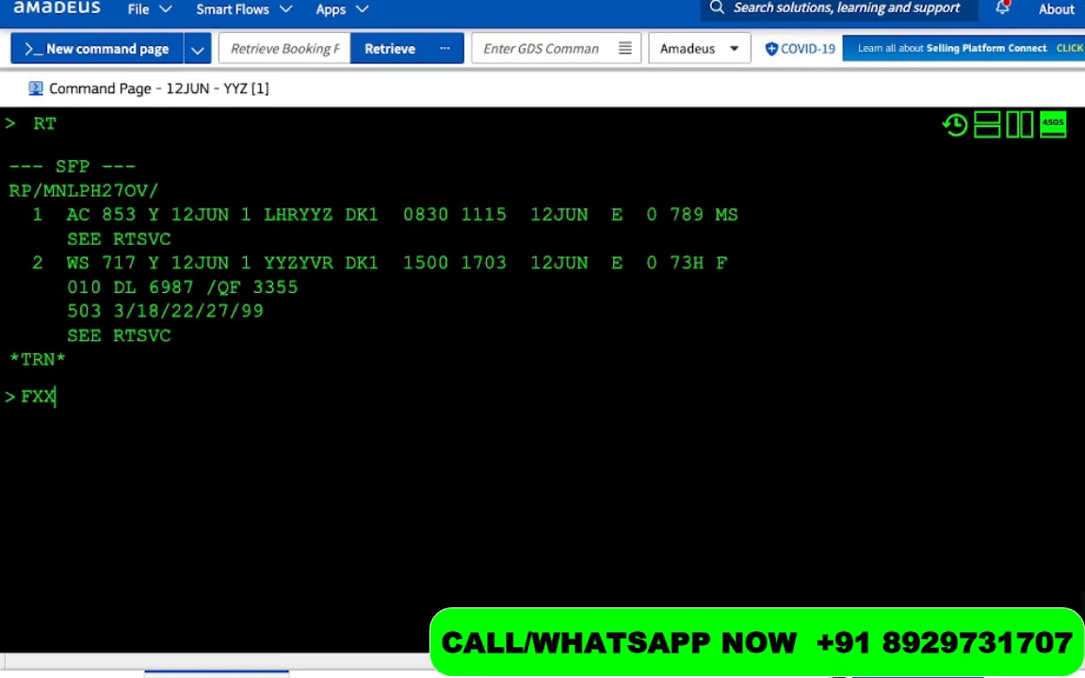
key("Return")
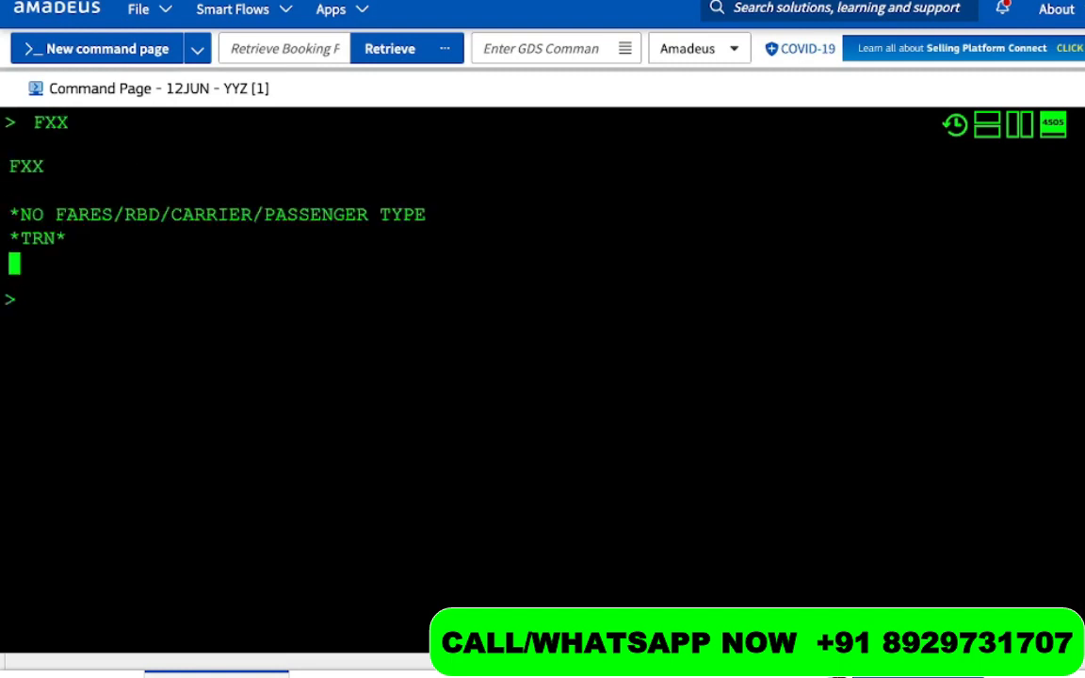
type("RT")
key("Return")
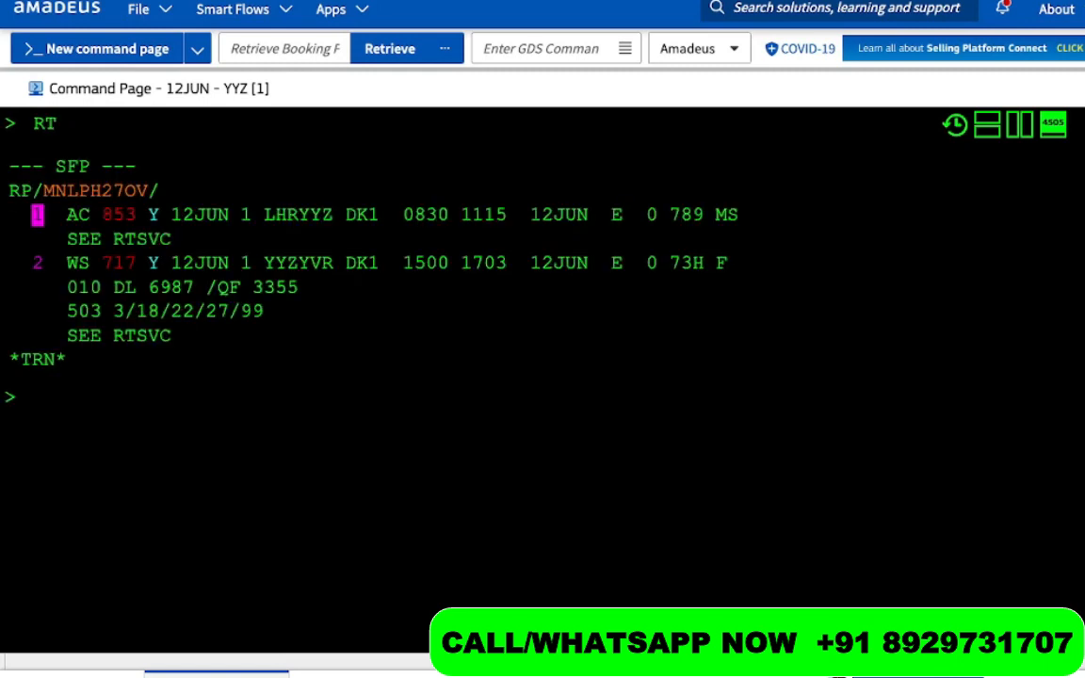
Add one passenger to the booking with an NM1 entry giving the surname and first name
type("NM1JAMES")
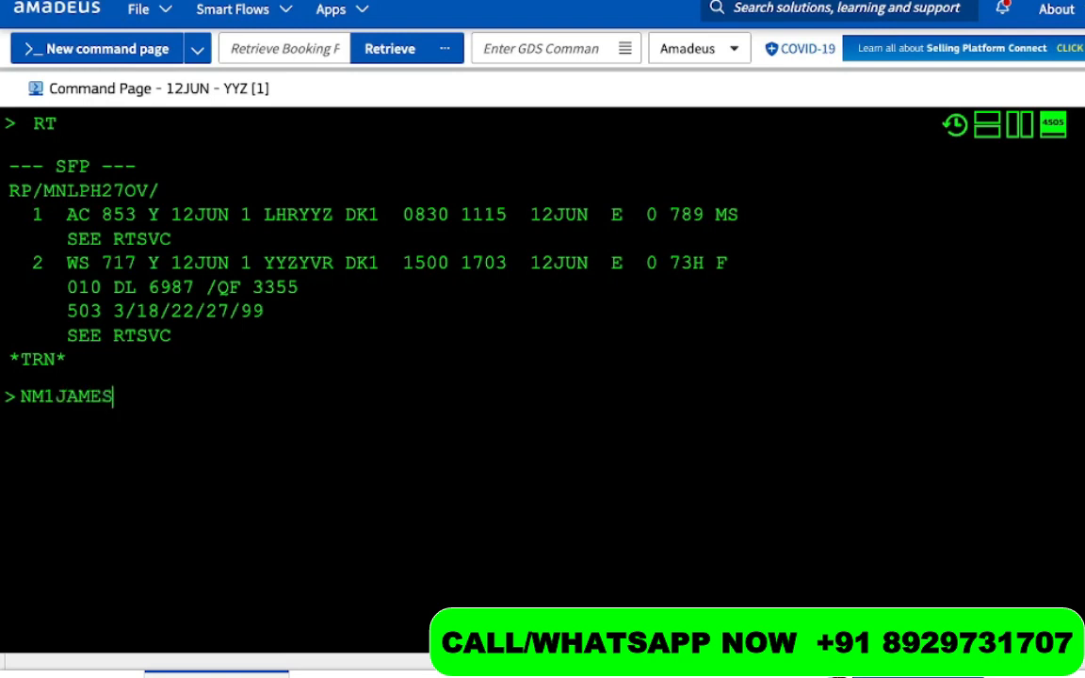
type("/JOGN")
key("BackSpace")
key("BackSpace")
type("HN")
key("Return")
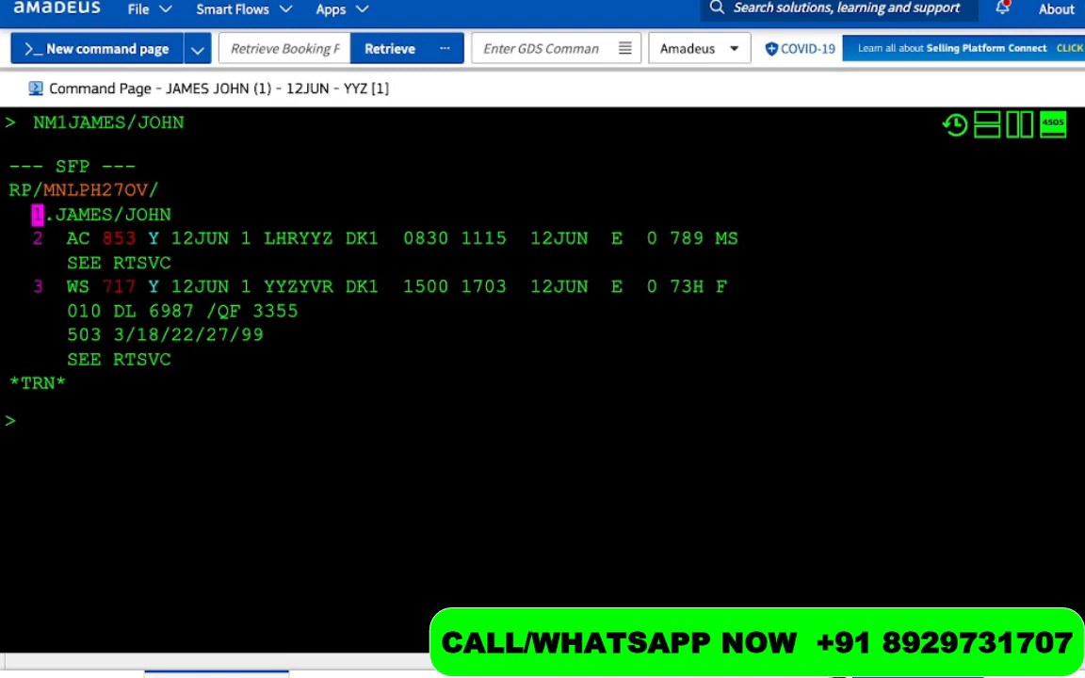
Try FXR pricing on the full itinerary with the passenger name added, and redisplay the booking
type("FXR")
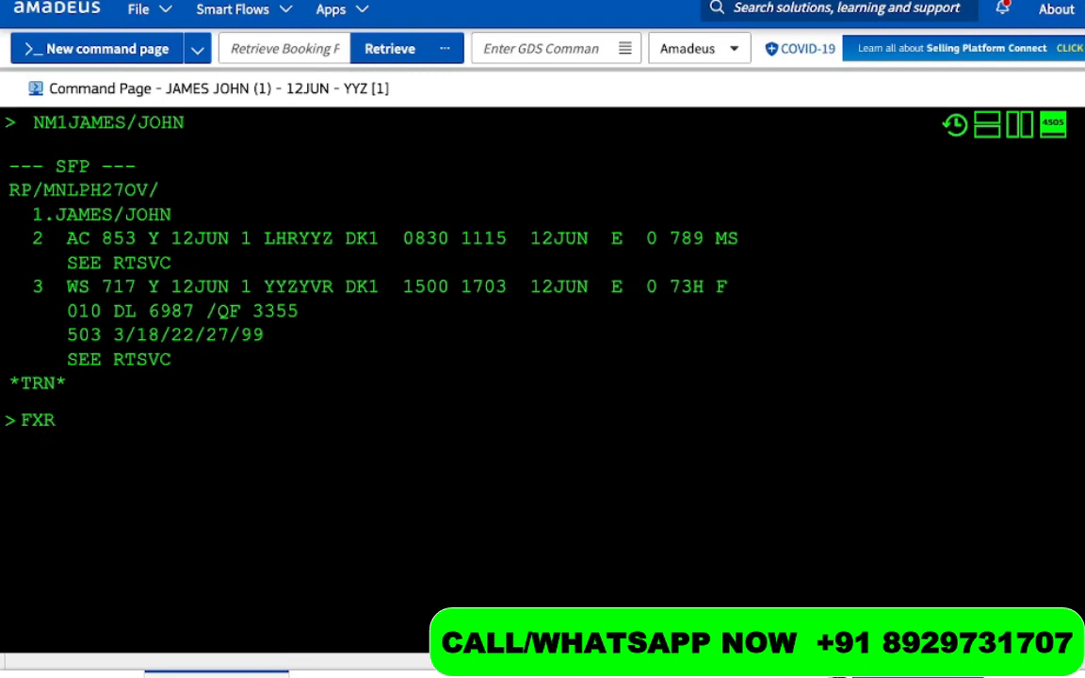
key("Return")
type("RT")
key("Return")
Price and rebook only segment 2, the AC London–Toronto flight, at the lowest fare with FXR/S2
type("FXR/S2")
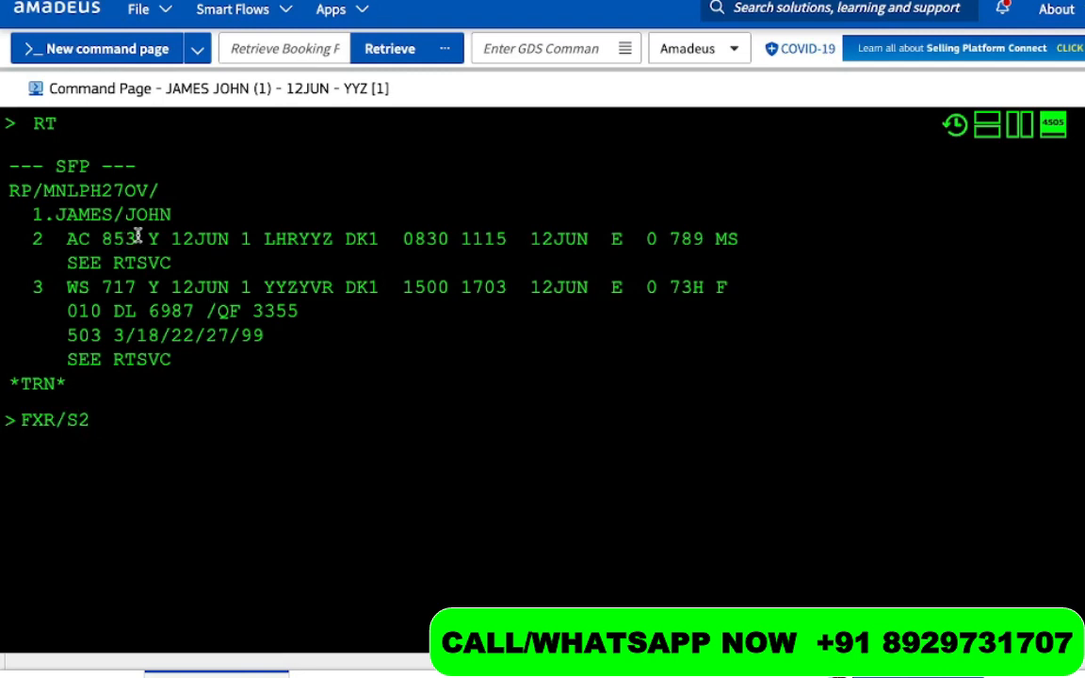
left_click_drag(139, 236, 10, 120)
left_click(116, 419)
key("Return")
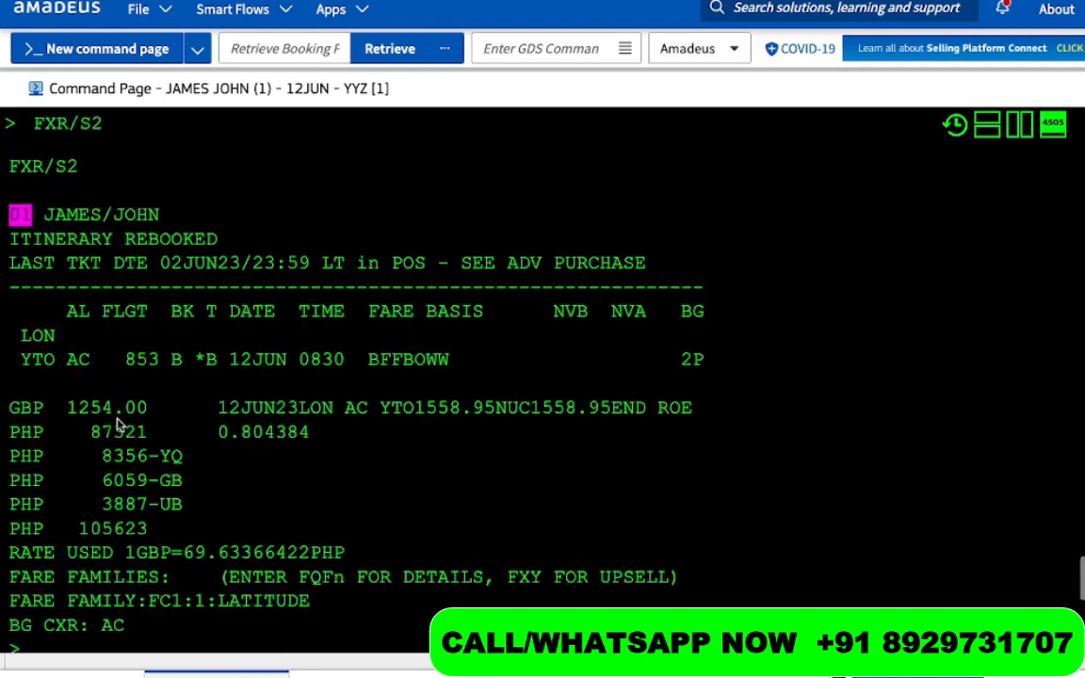
Price and rebook only segment 3, the WS Toronto–Vancouver flight, with FXR/S3, repeating the entry to re-price it
type("FXR/S3")
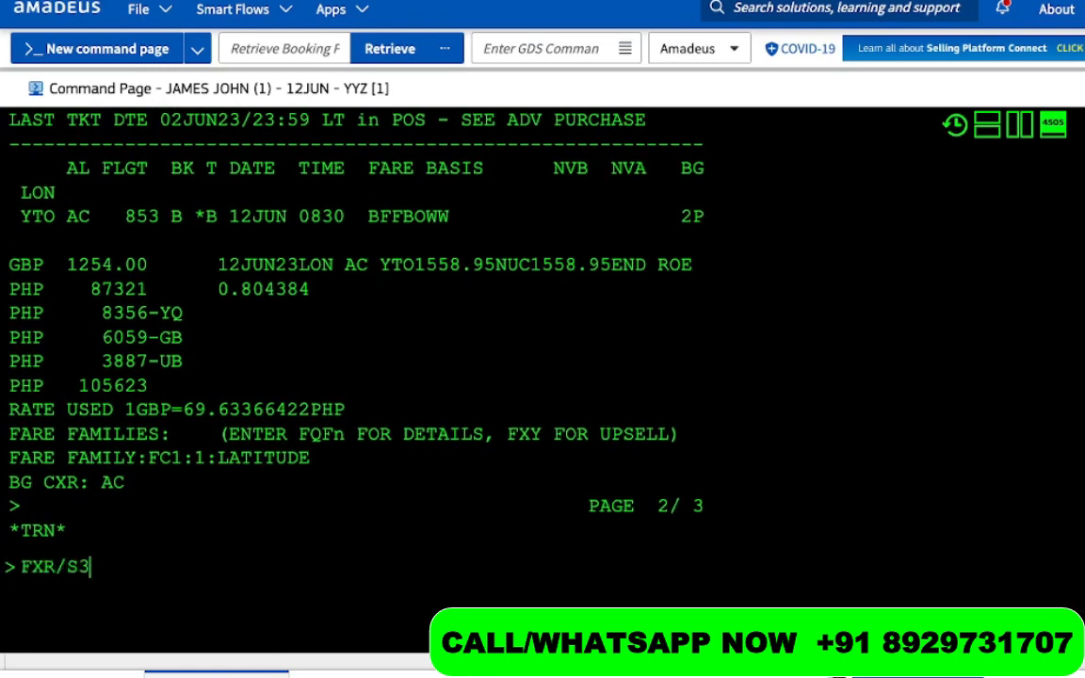
key("Return")
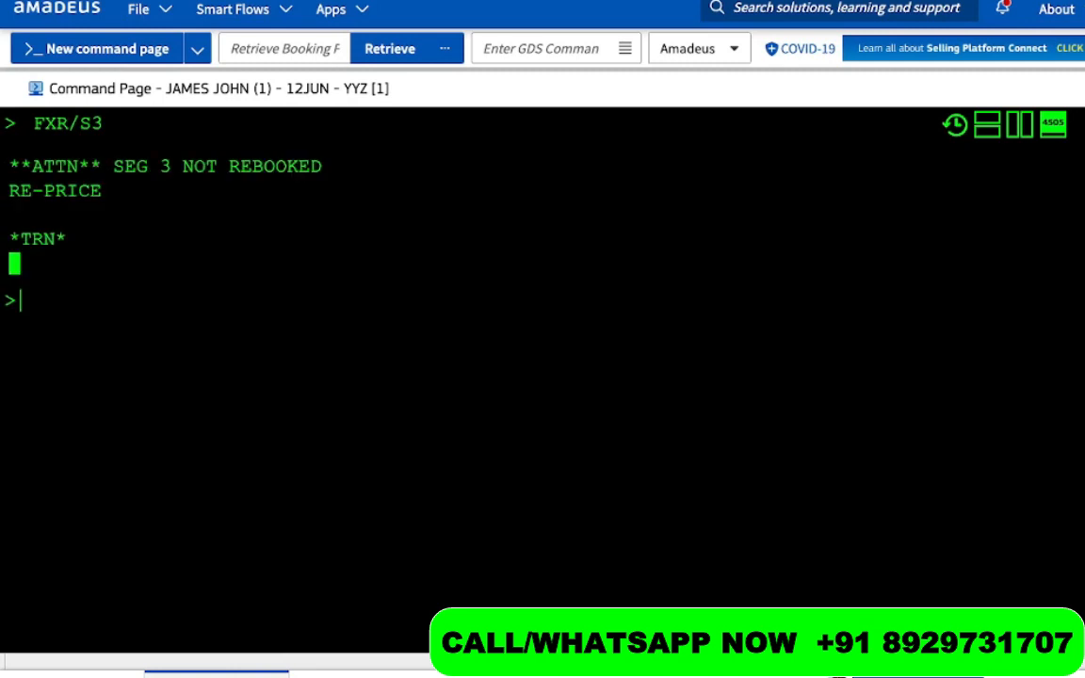
type("FXR/S3")
key("Return")
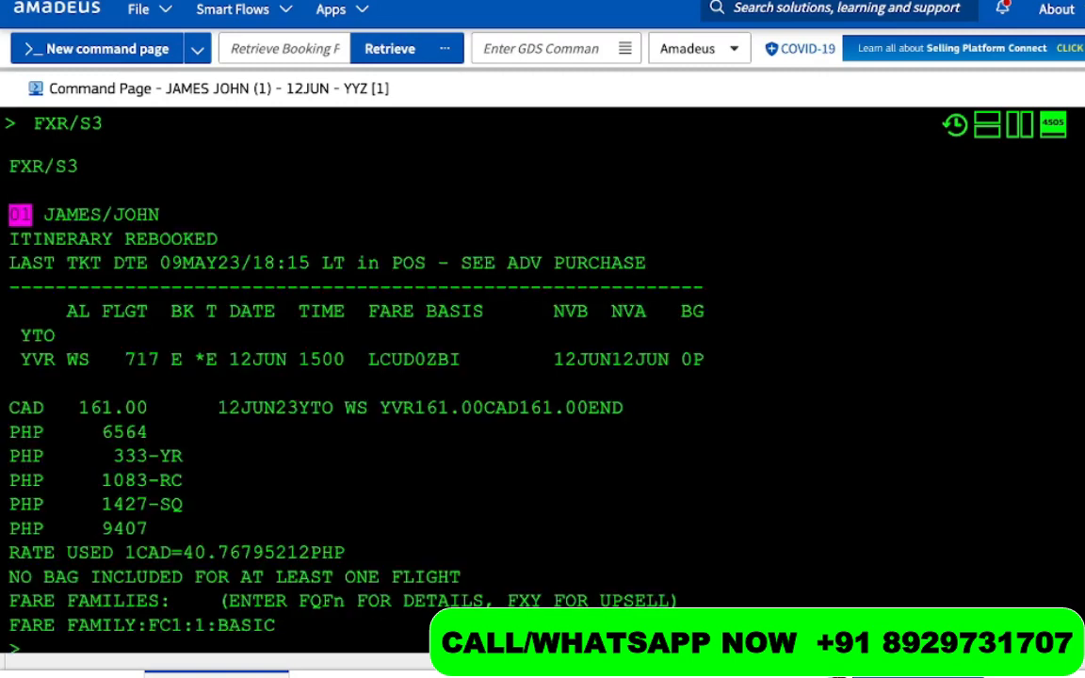
Examine the total fare and baggage allowance in both segment pricing results, plus the booking class of the AC flight
scroll(157, 543, "up", 10)
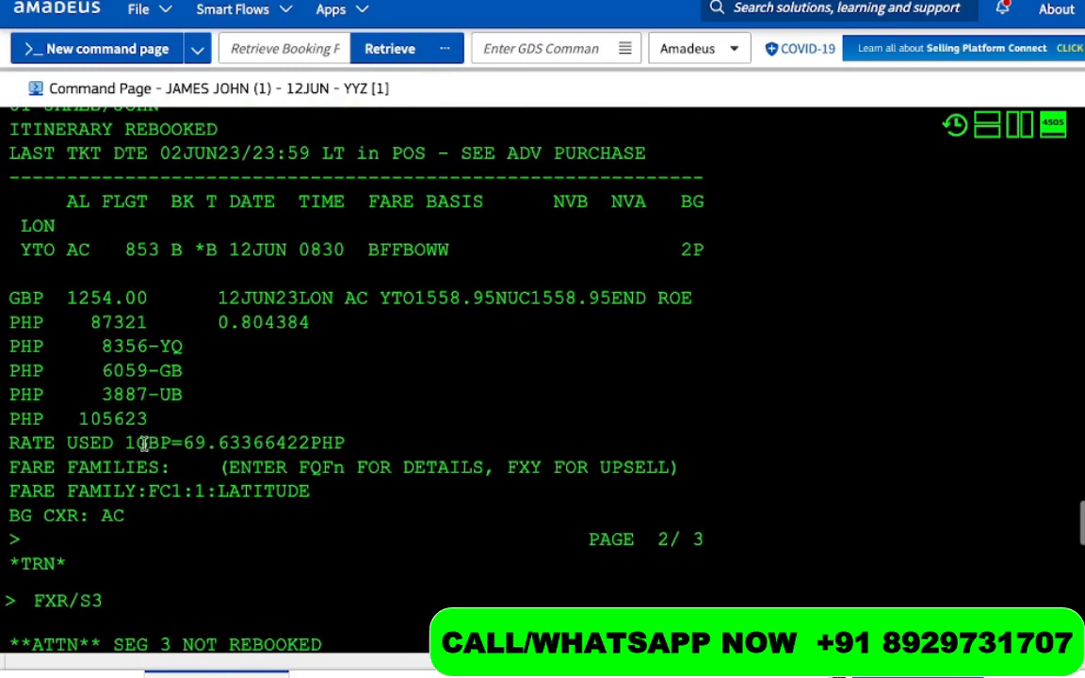
left_click_drag(150, 424, 80, 428)
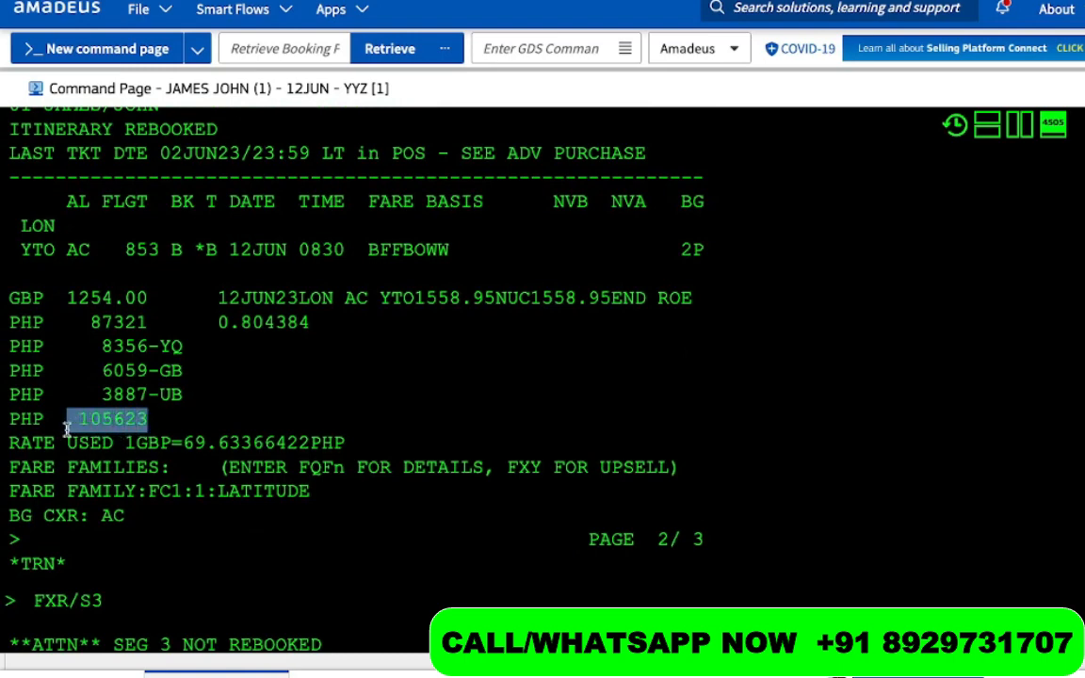
left_click_drag(183, 250, 170, 253)
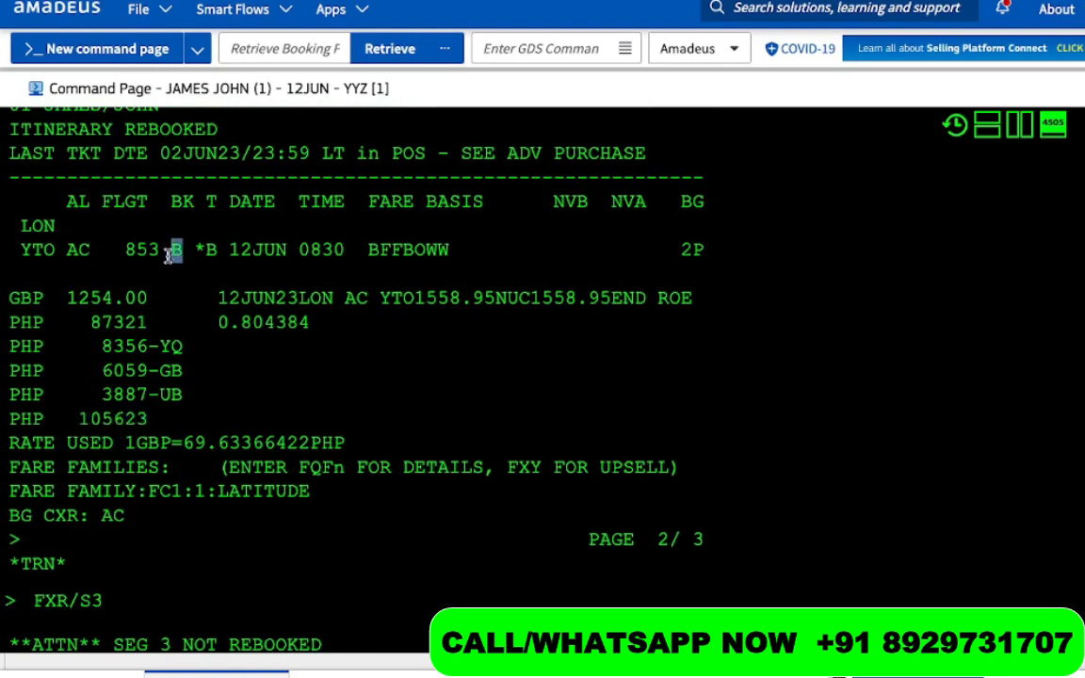
left_click_drag(704, 251, 678, 250)
scroll(529, 347, "down", 5)
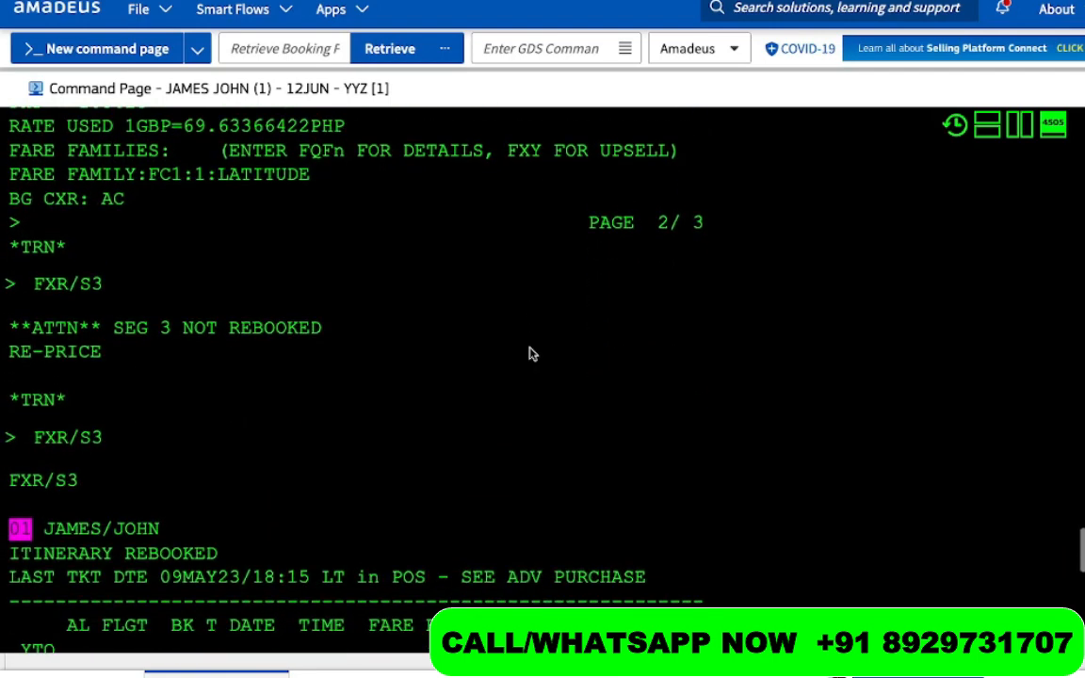
scroll(269, 434, "down", 5)
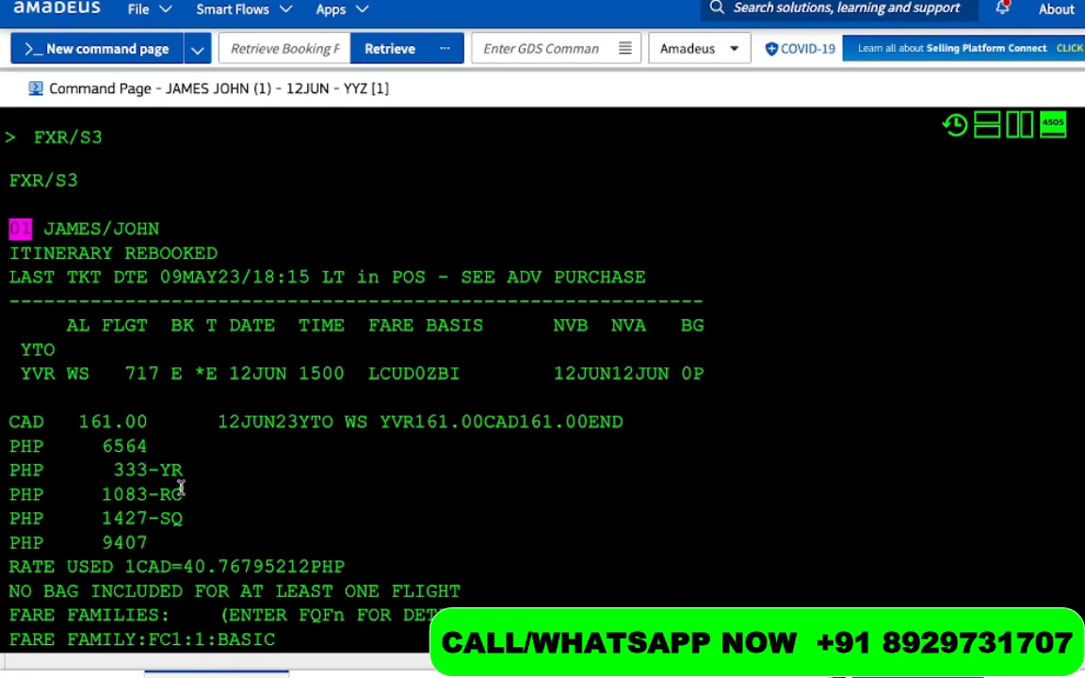
left_click_drag(710, 377, 676, 376)
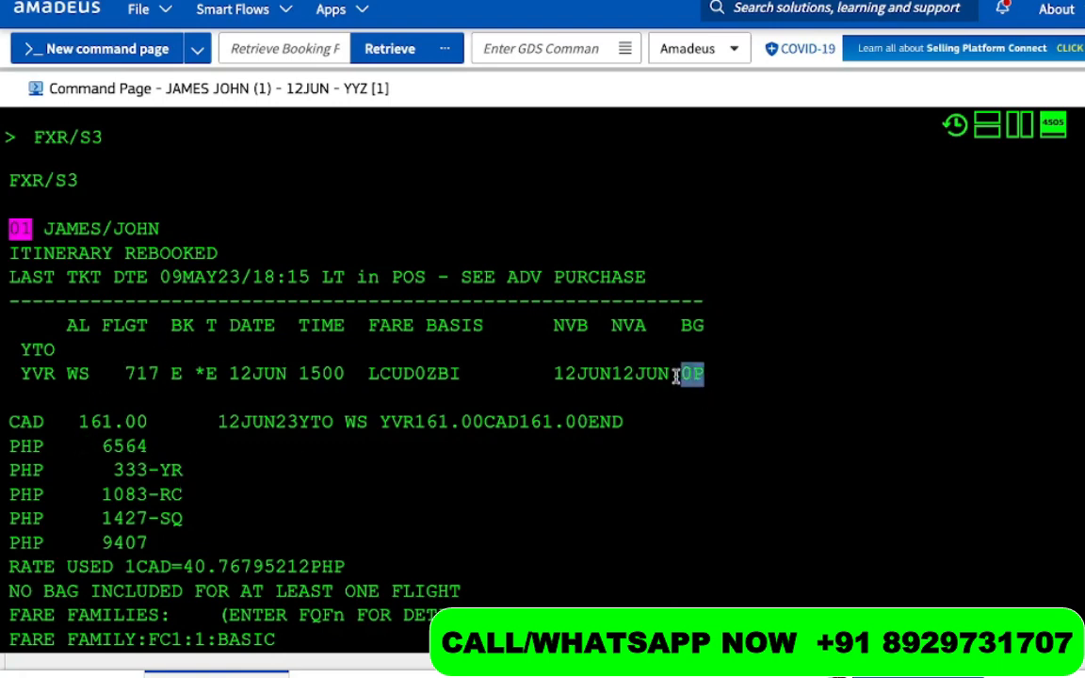
left_click(153, 549)
left_click_drag(150, 546, 92, 543)
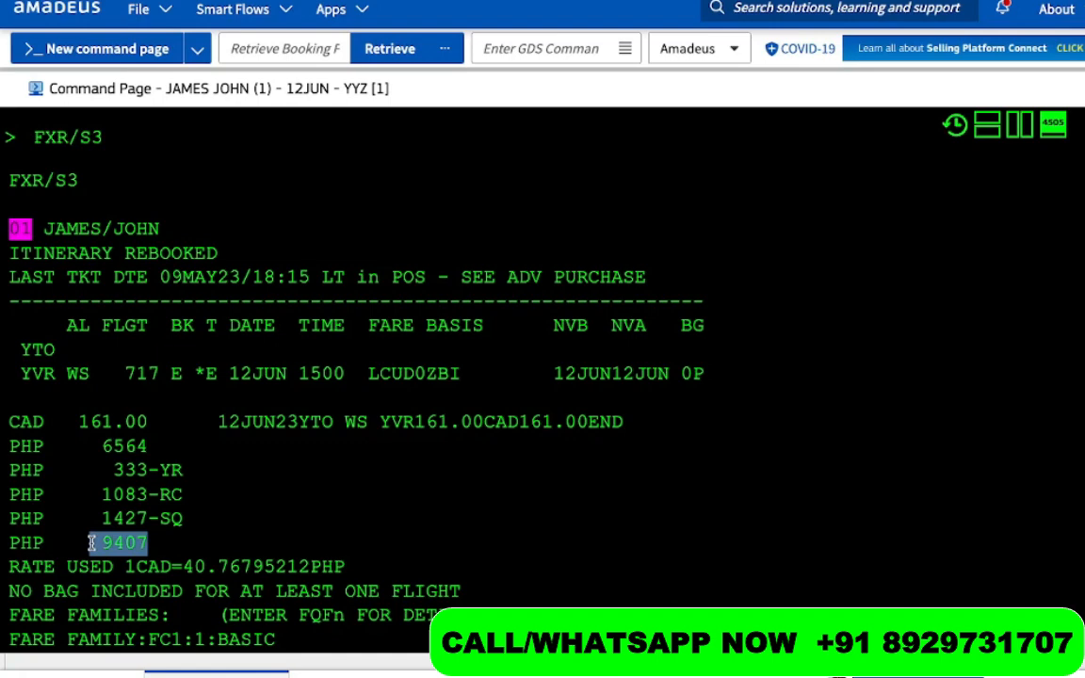
Redisplay the booking with RT to review the booking classes of both segments
scroll(91, 544, "down", 4)
type("RT")
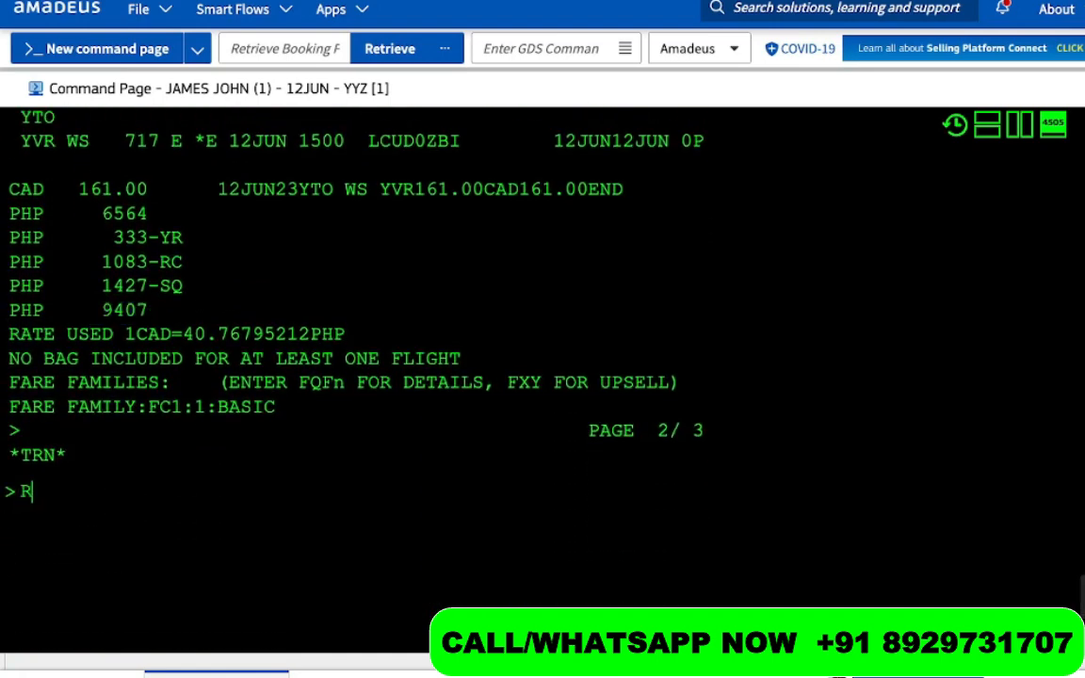
key("Return")
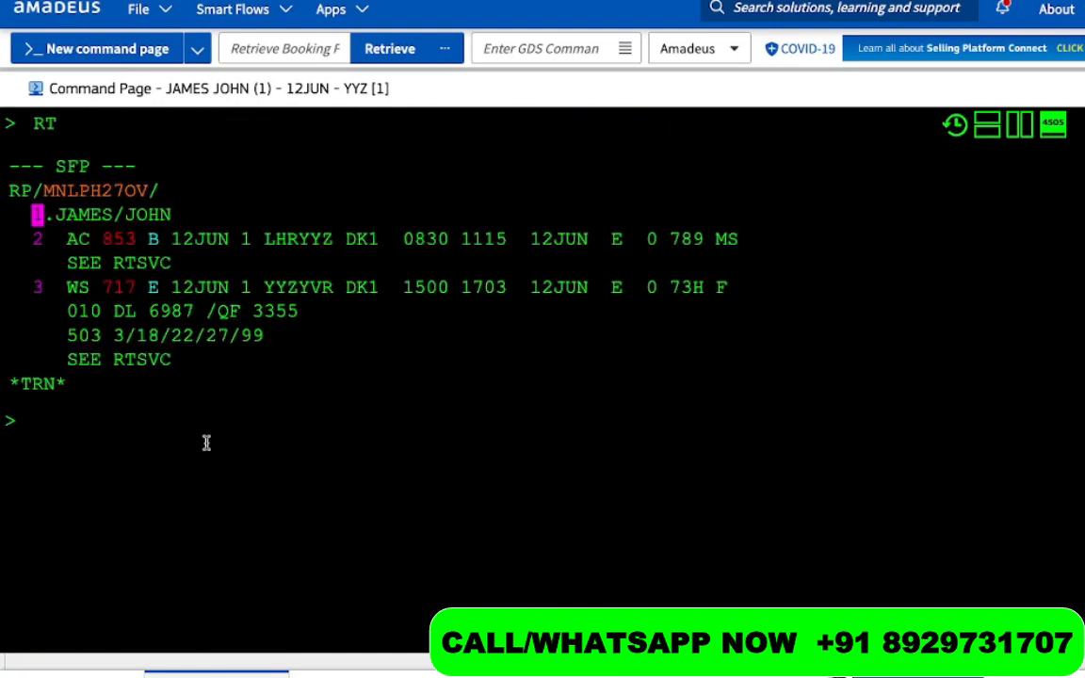
Compare the FXR/S2 and FXR/S3 pricing results for the AC and WS flights with the current booking
scroll(207, 441, "up", 5)
scroll(206, 441, "up", 10)
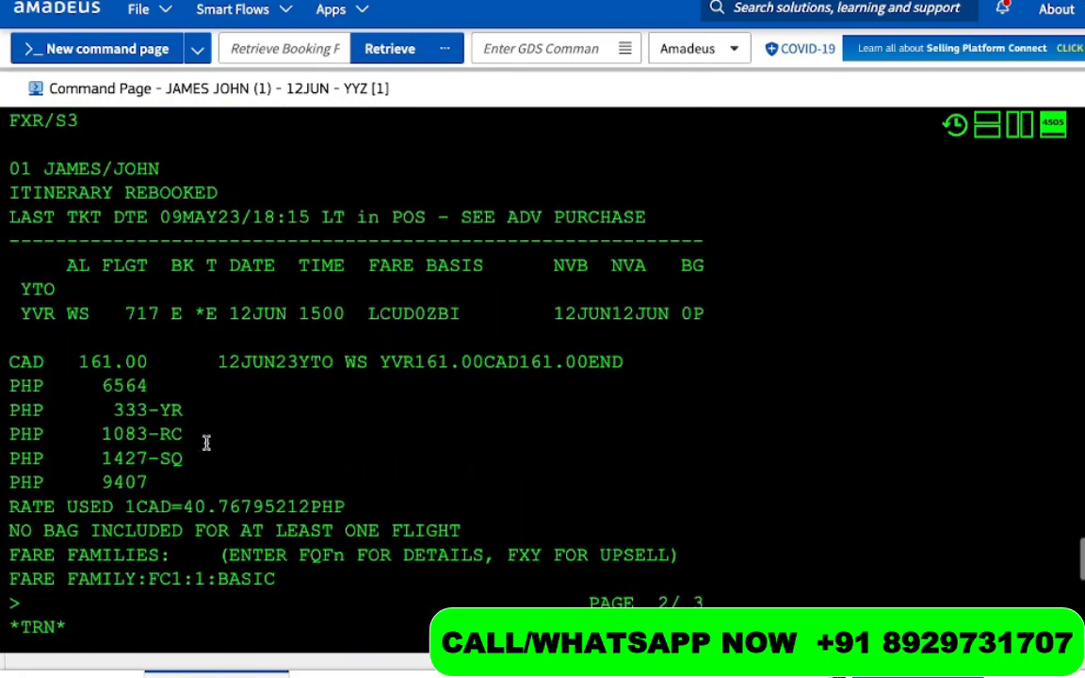
scroll(206, 441, "up", 5)
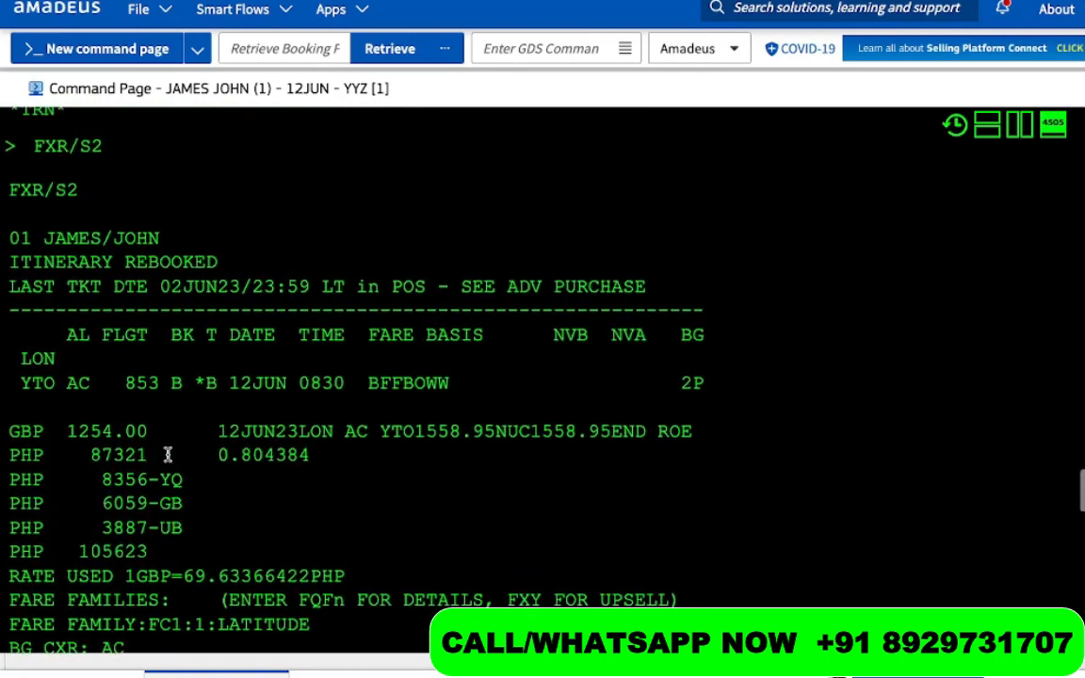
scroll(163, 471, "down", 15)
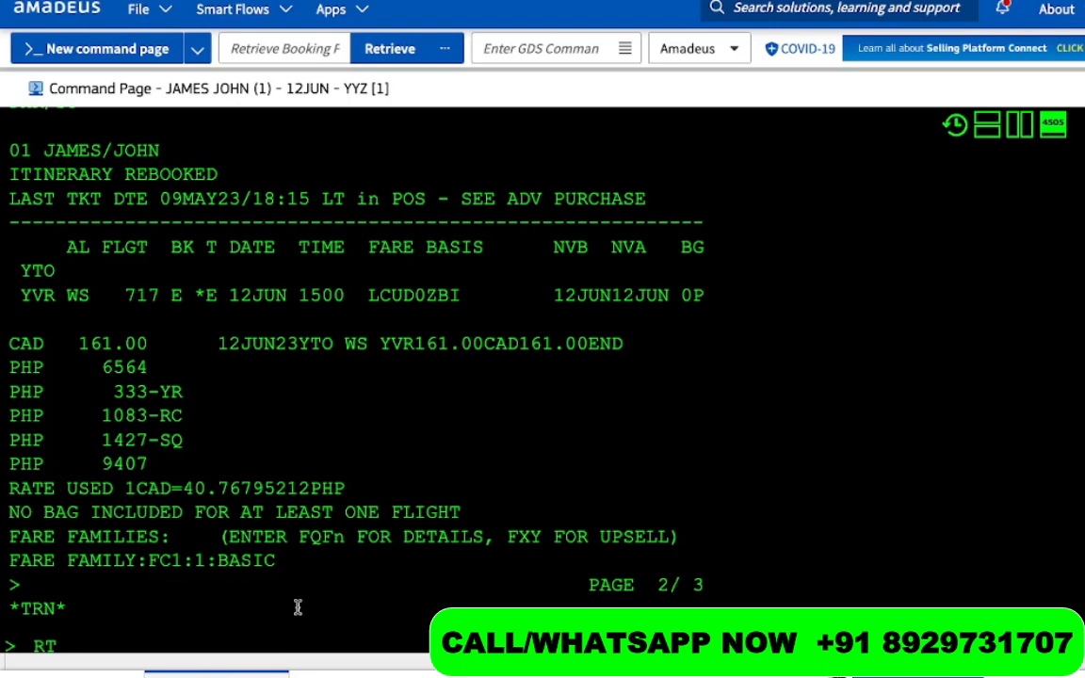
scroll(295, 606, "down", 3)
scroll(298, 607, "down", 2)
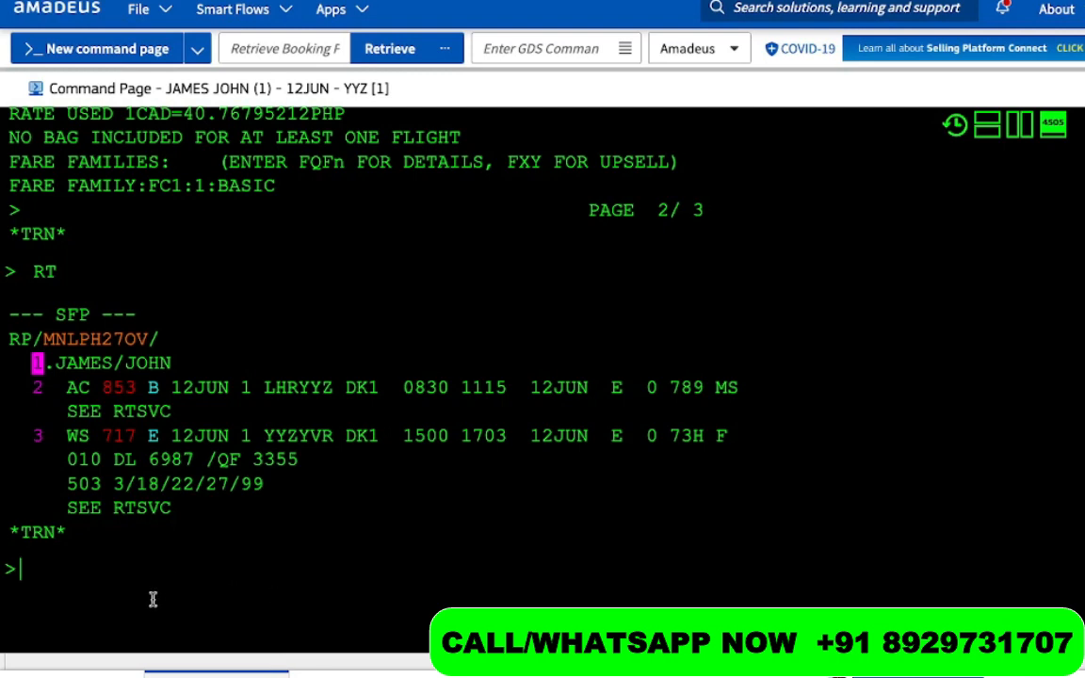
Price and store separate fares for segment 2 with FXP/S2 and segment 3 with FXP/S3
type("FXP/S2")
key("Return")
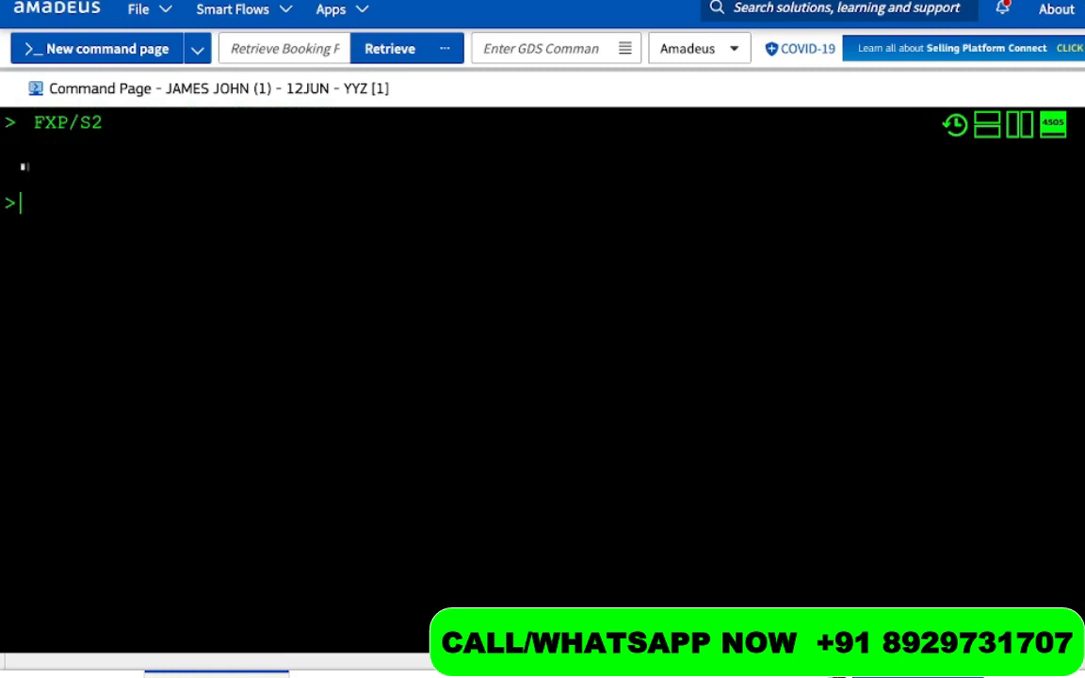
type("FXP/S3")
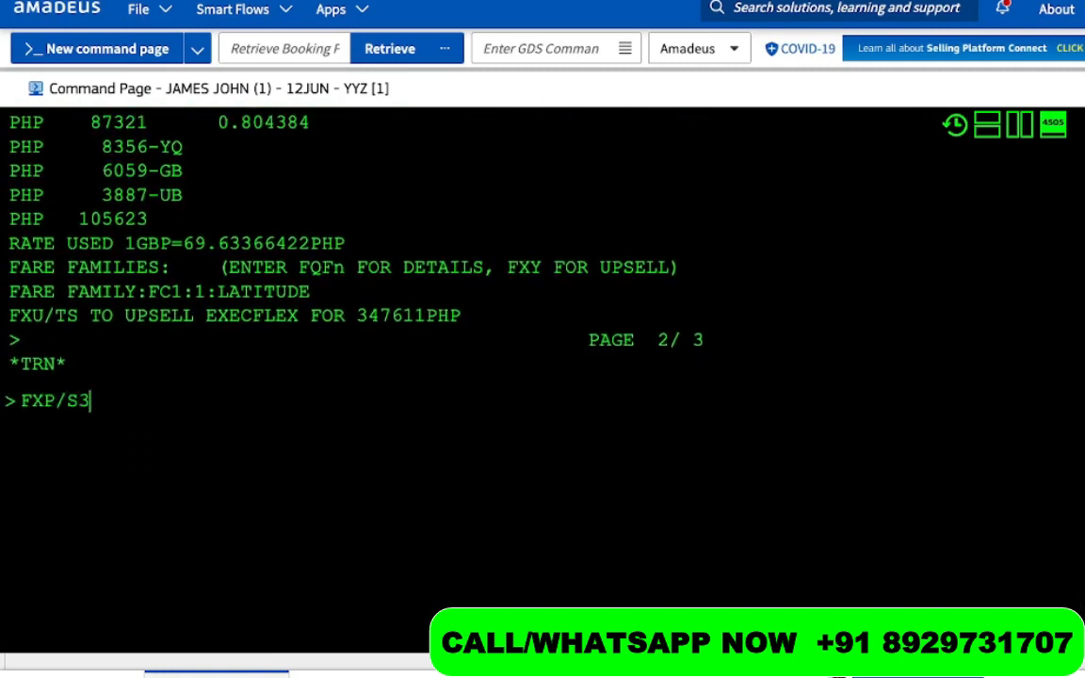
key("Return")
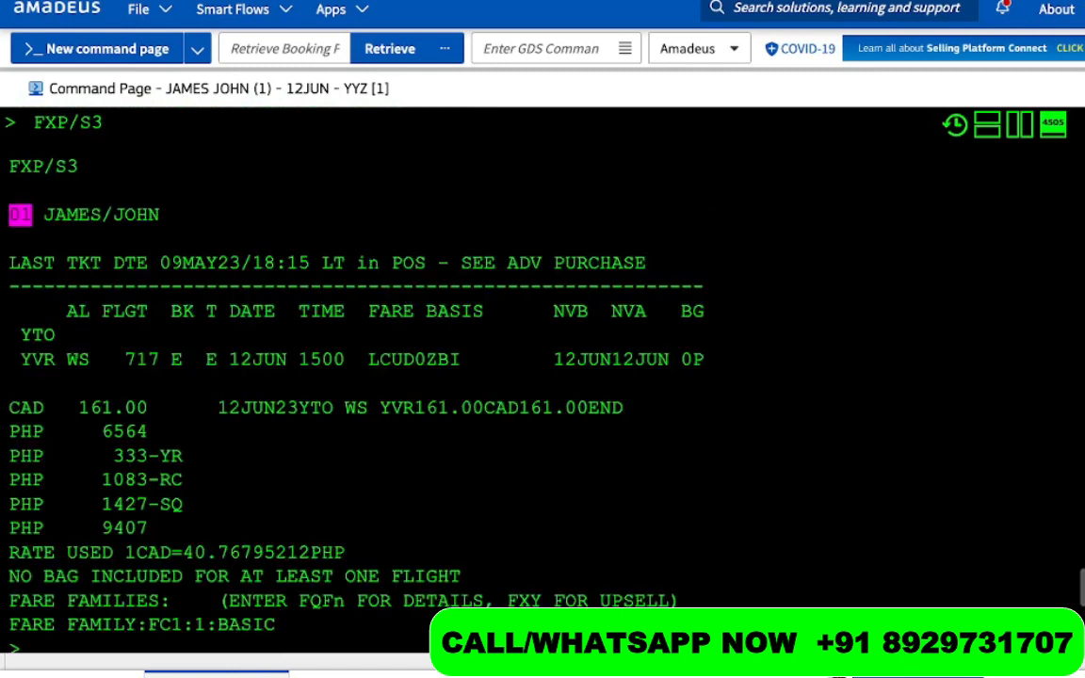
List the stored fares with TQT and check which segment each one covers
key("Return")
type("TQT")
key("Return")
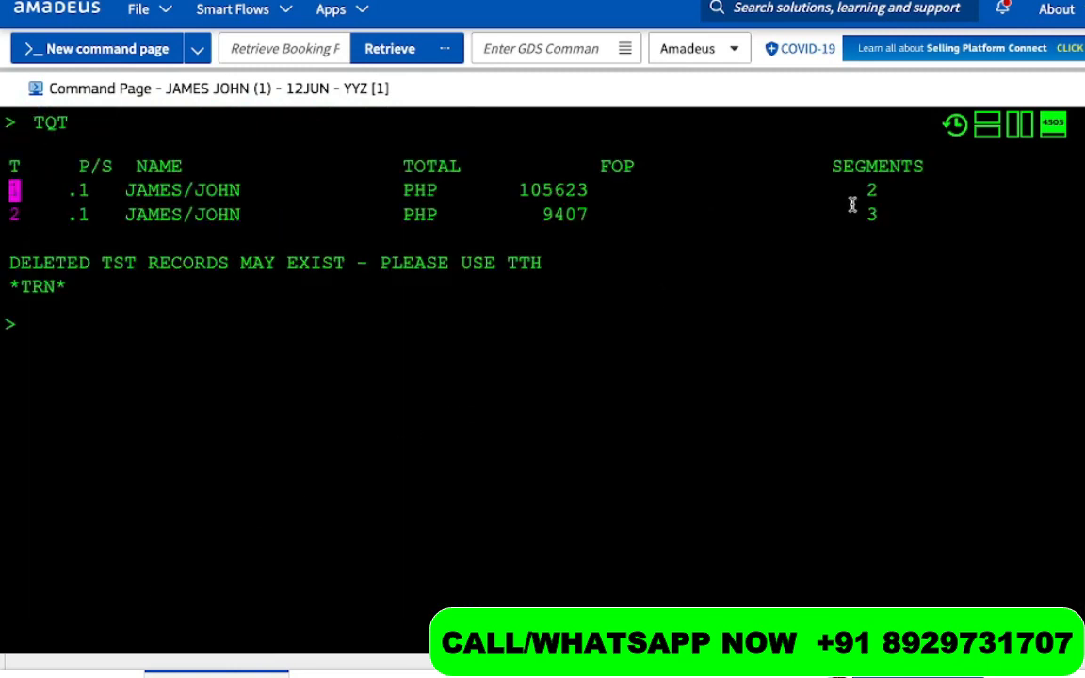
left_click_drag(877, 193, 802, 192)
left_click_drag(883, 232, 845, 213)
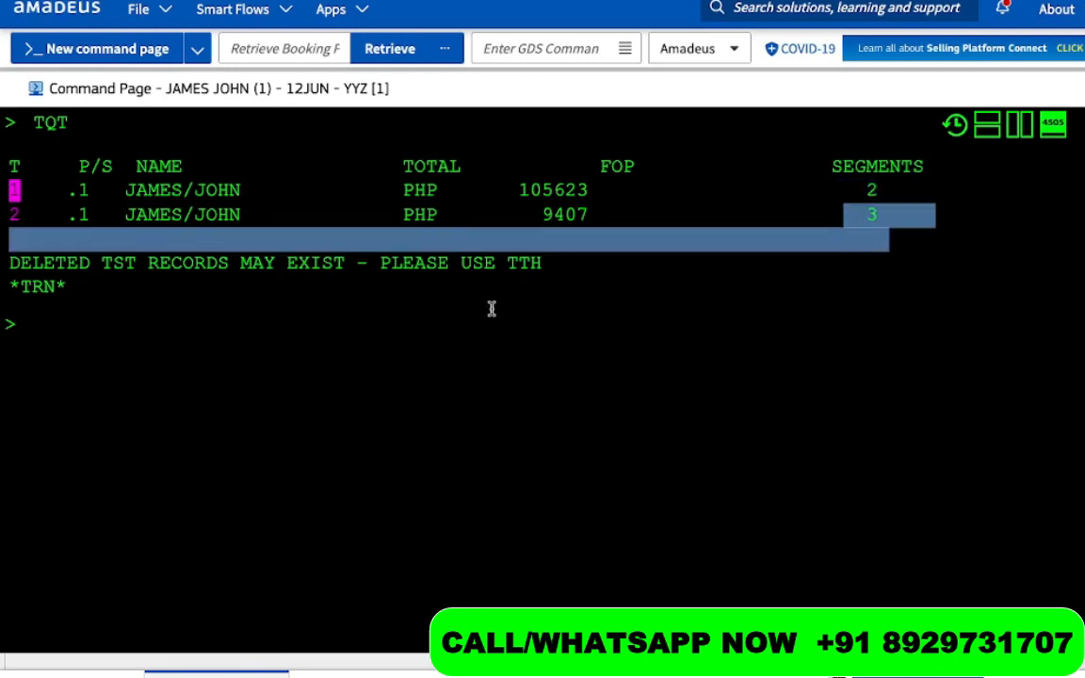
Redisplay the booking with RT and check the carriers of the AC 853 and WS 717 segments
type("RT")
key("Return")
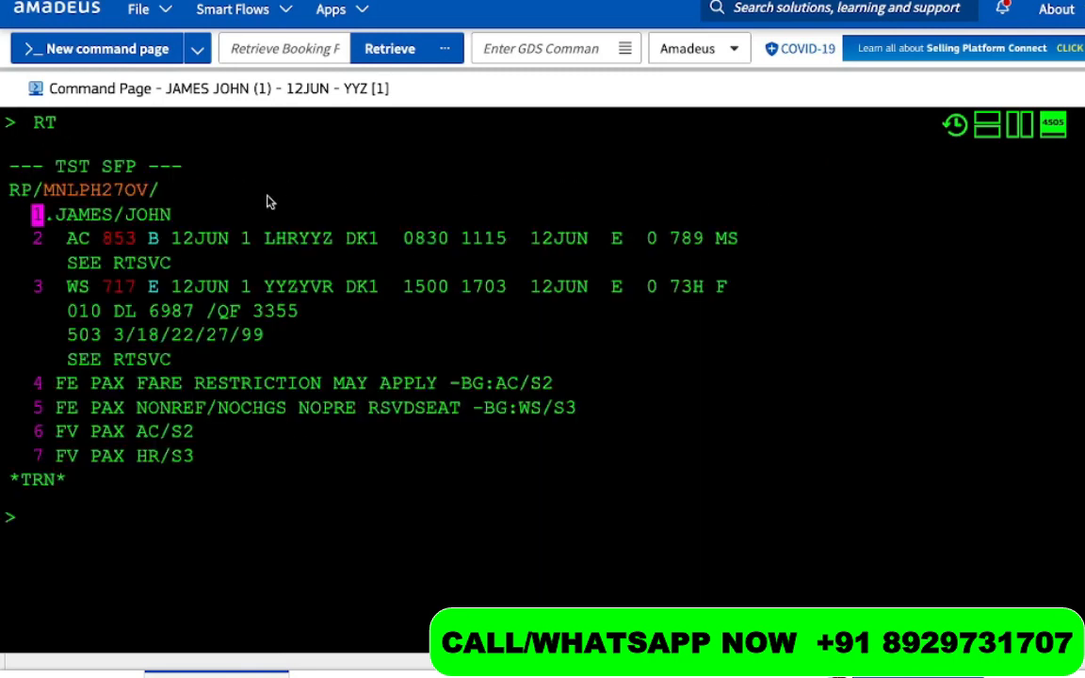
left_click_drag(136, 238, 36, 238)
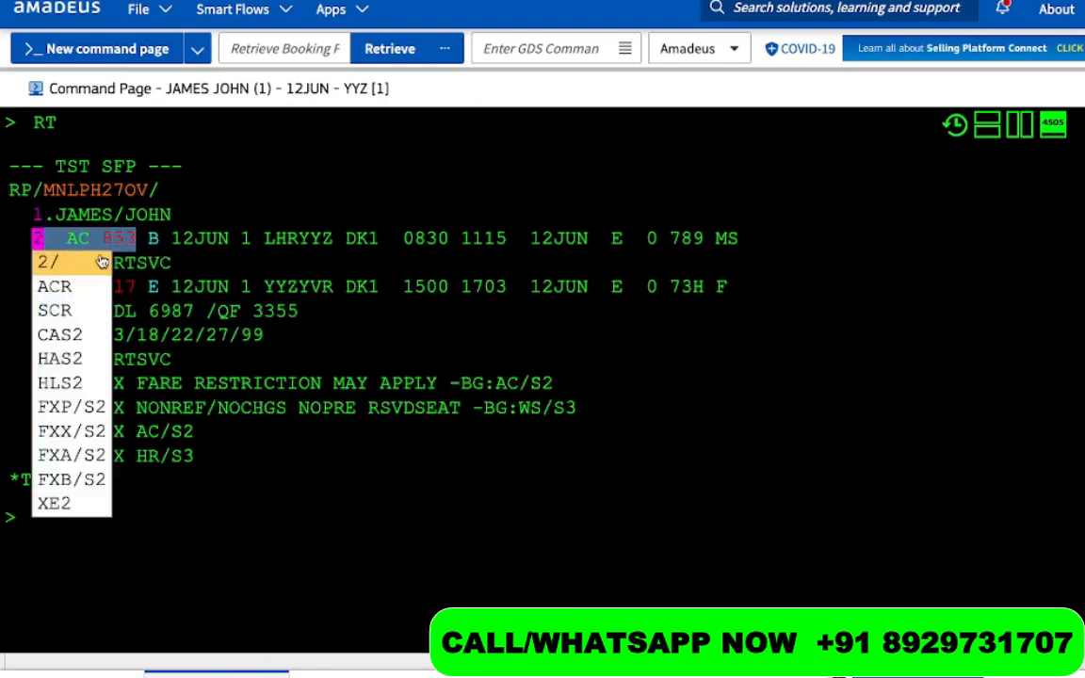
left_click_drag(160, 290, 54, 287)
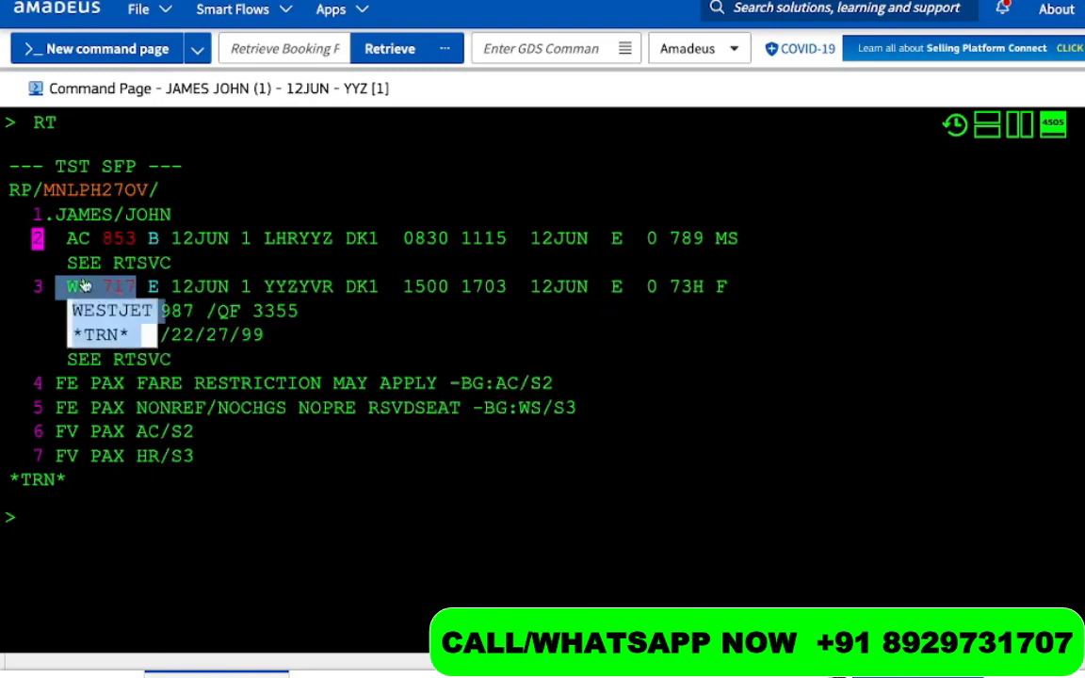
mouse_move(107, 293)
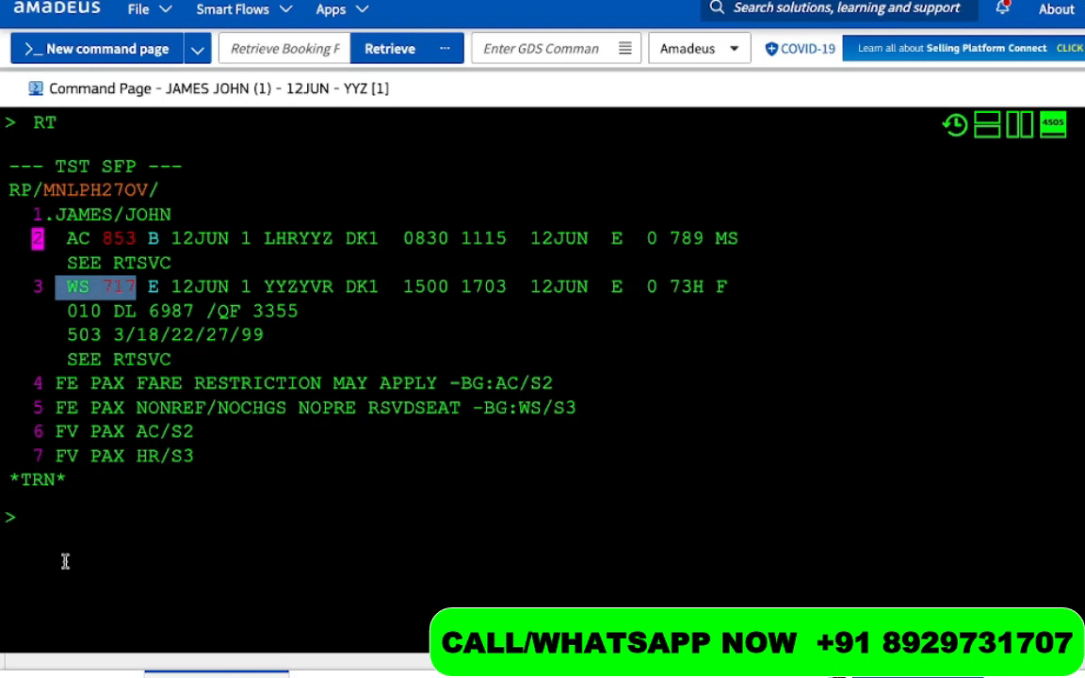
Alternate between the stored fare list (TQT) and the booking display (RT) to compare fares and segments
type("TQT")
key("Return")
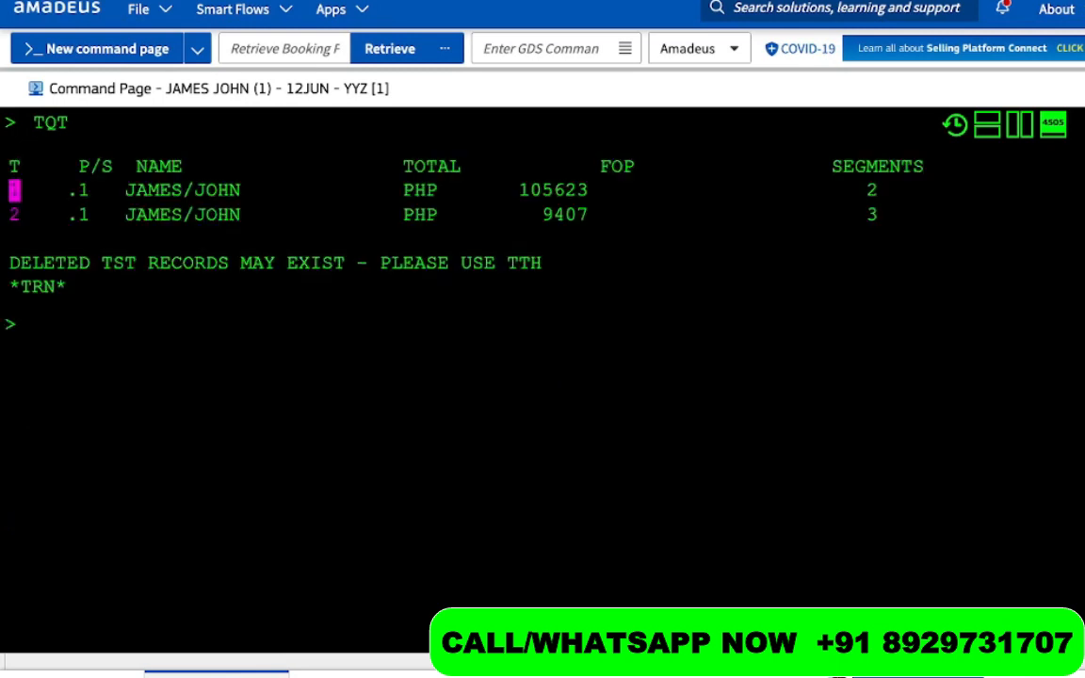
type("RT")
key("Return")
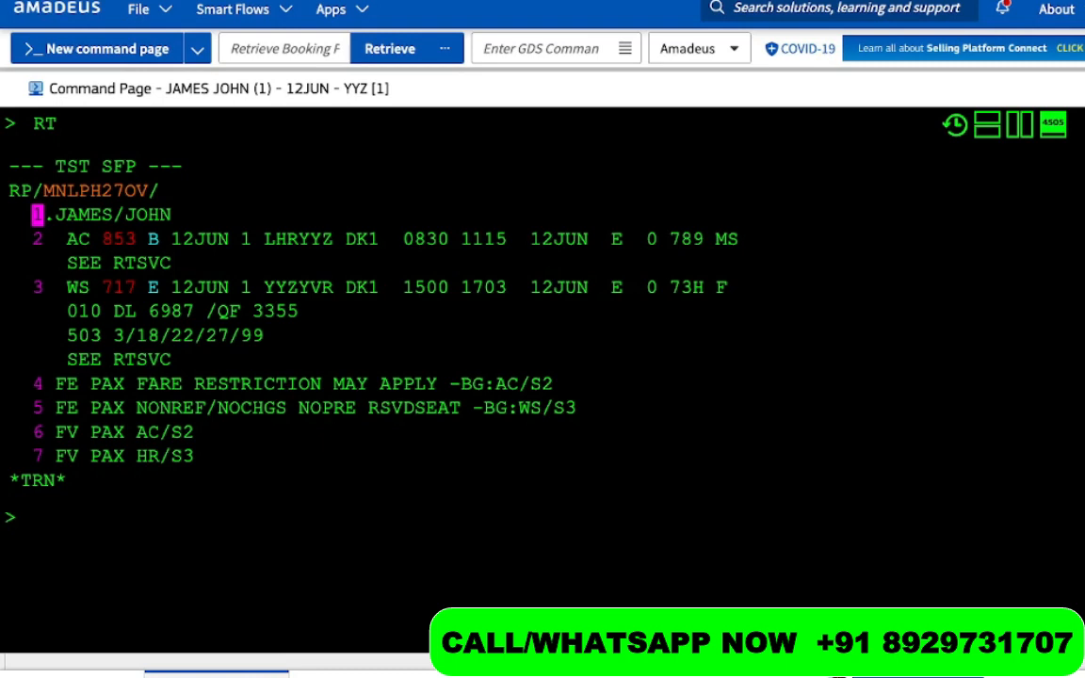
type("TQT")
key("Return")
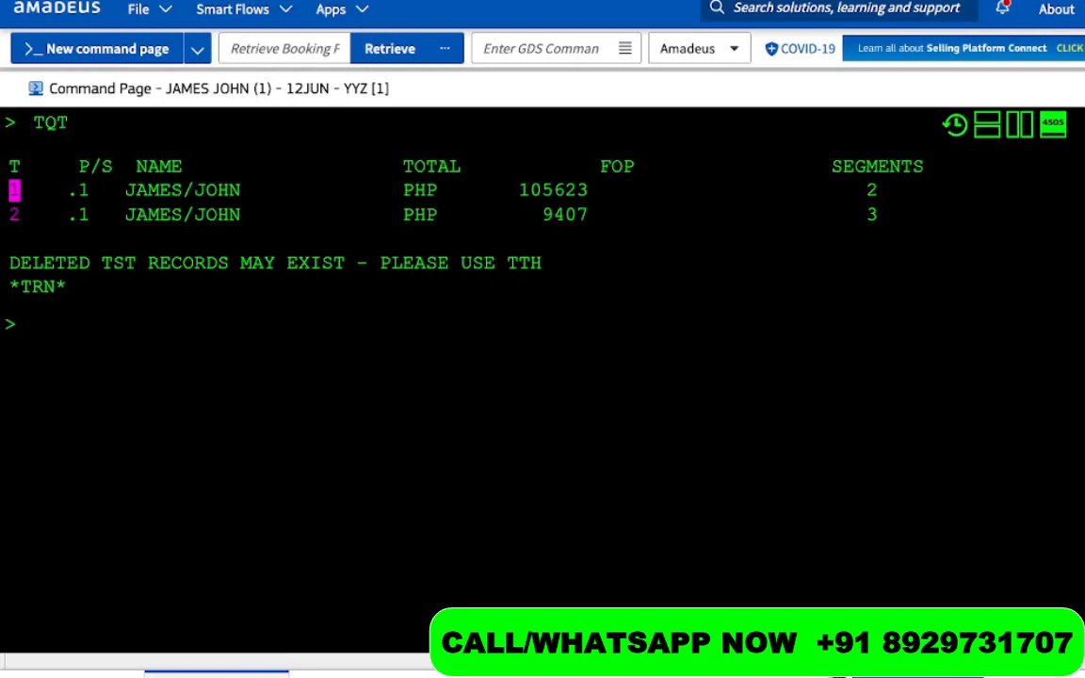
type("RT")
key("Return")
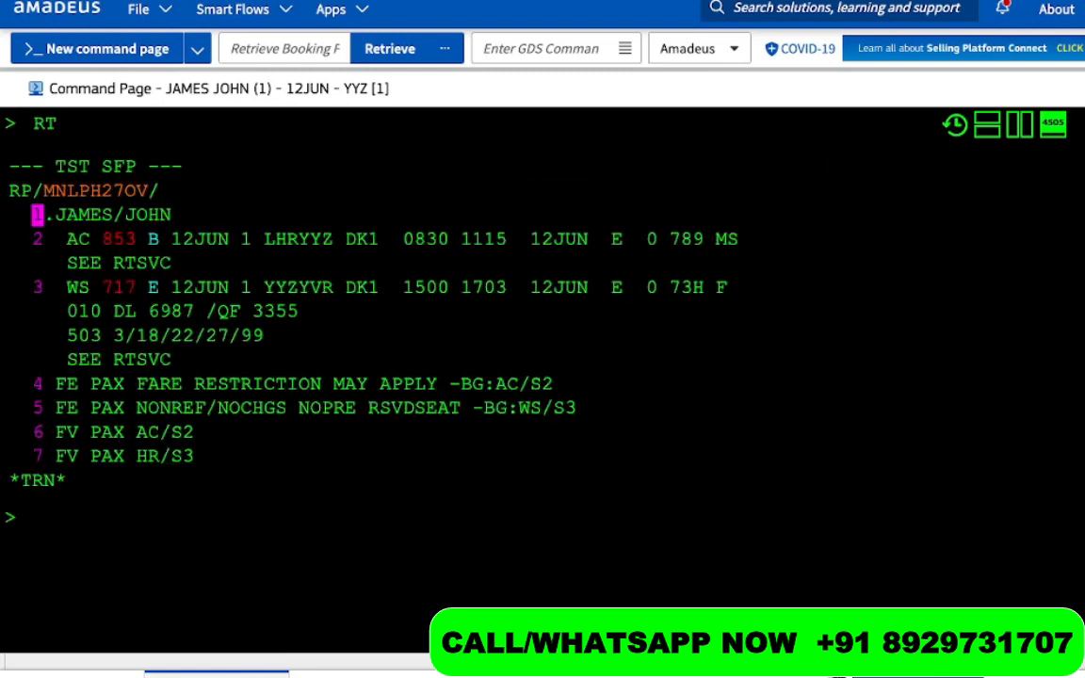
Check the interline ticketing agreement from AC to WS with TGAD-AC/WS and examine the WS agreement indicators
scroll(542, 377, "down", 3)
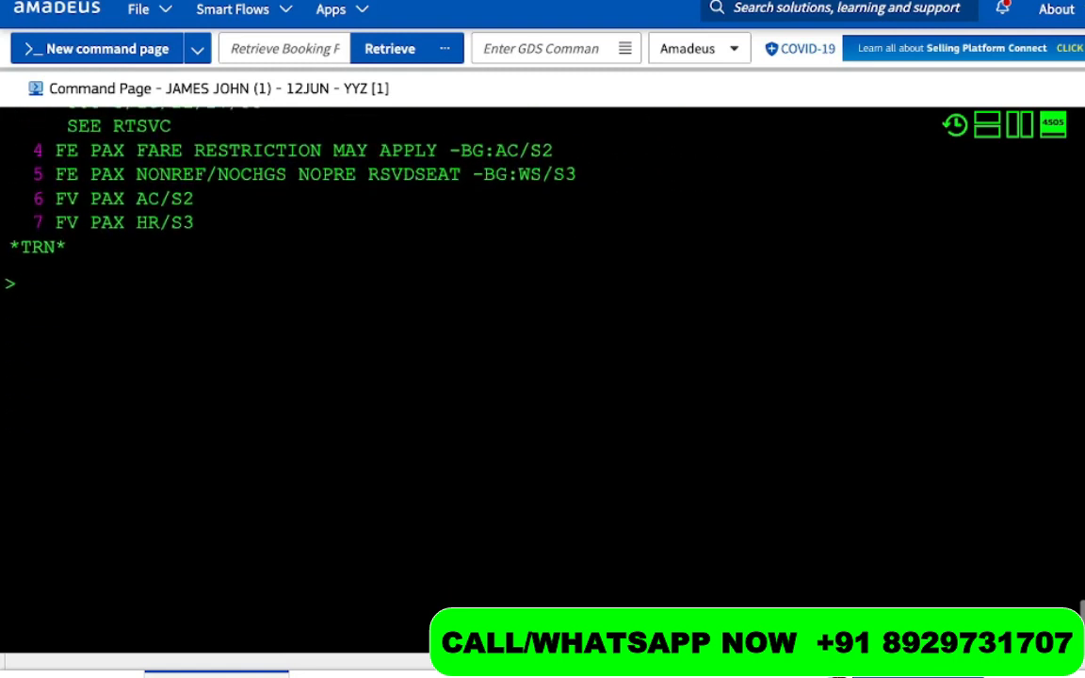
type("TGAD")
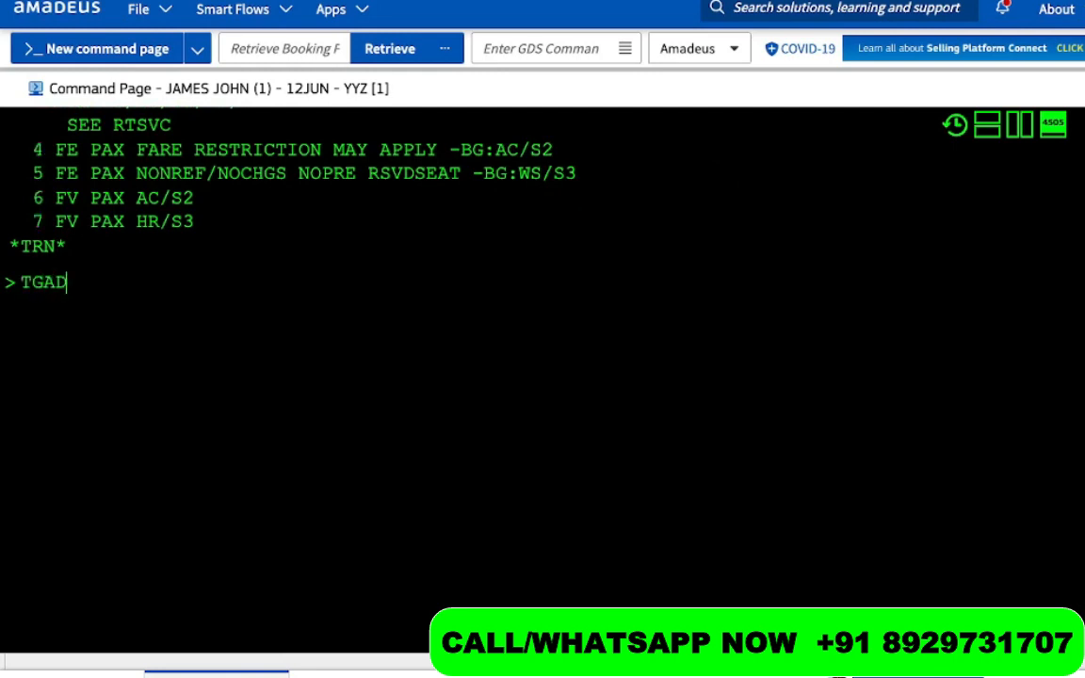
type("-AC")
type("/WS")
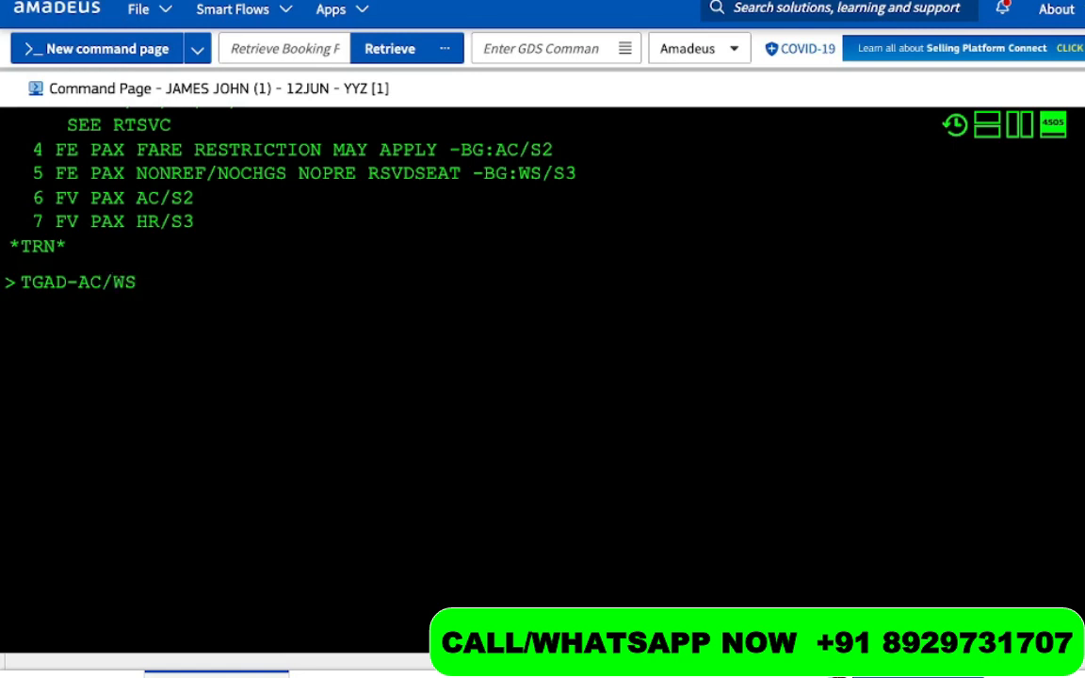
key("Left")
key("Left")
key("Left")
key("Left")
double_click(89, 283)
left_click_drag(95, 256, 118, 256)
left_click(124, 255)
double_click(90, 283)
key("Right")
key("Right")
key("Right")
key("Right")
key("shift+Left")
key("shift+Left")
key("Left")
key("Left")
key("shift+Left")
key("shift+Left")
key("Right")
key("Right")
key("Right")
key("Right")
key("shift+Left")
key("shift+Left")
key("shift+Left")
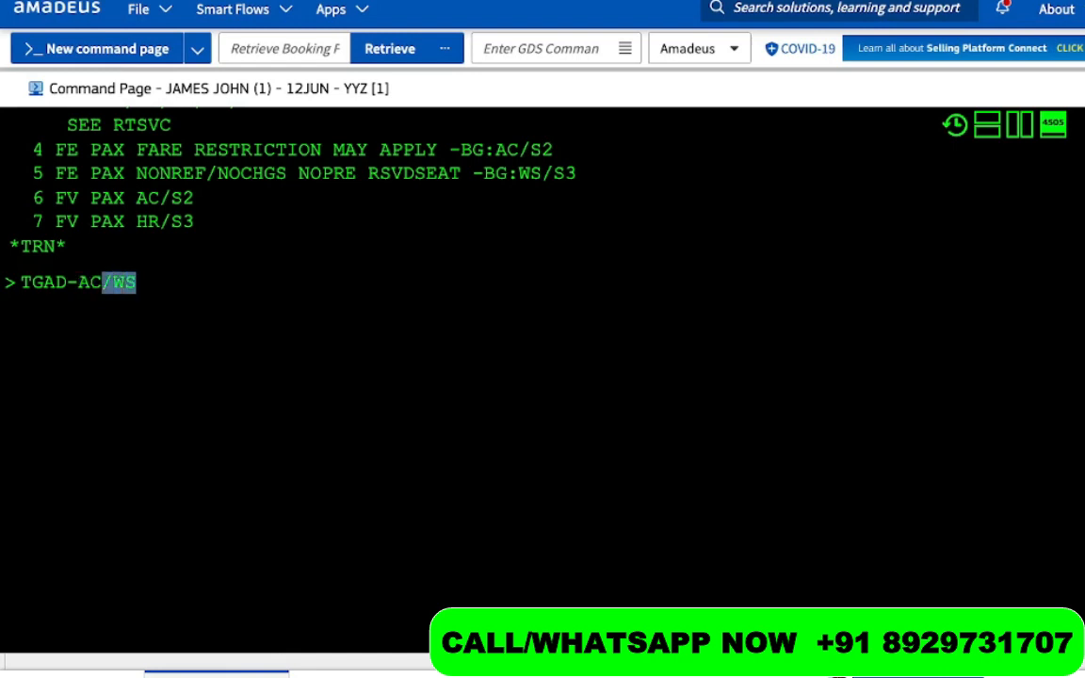
key("Right")
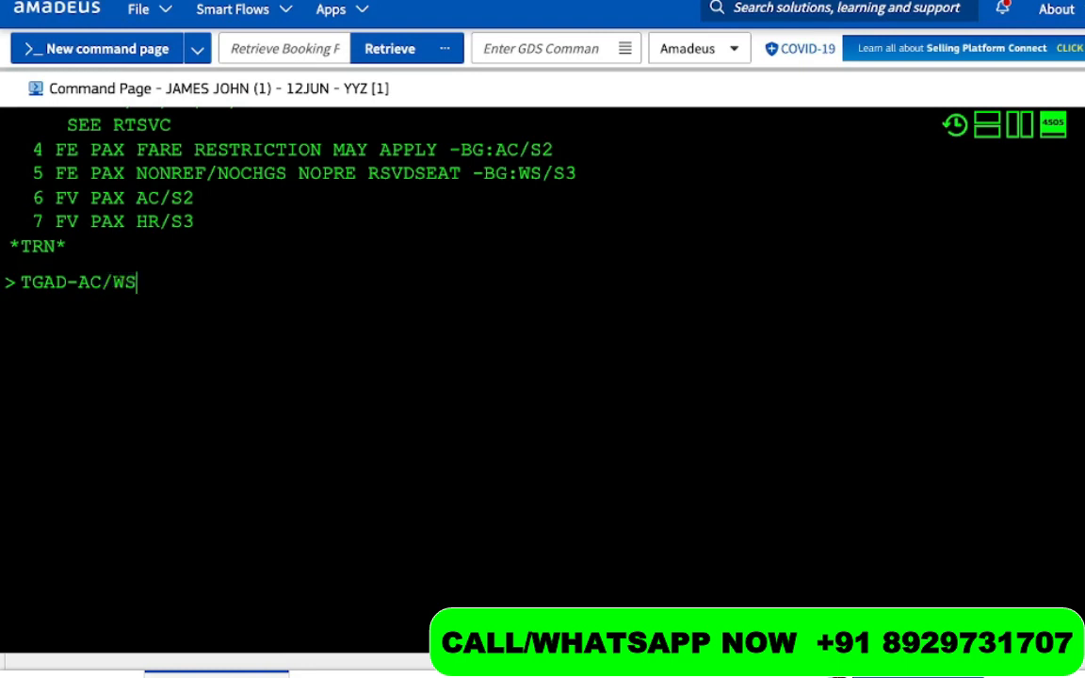
key("Return")
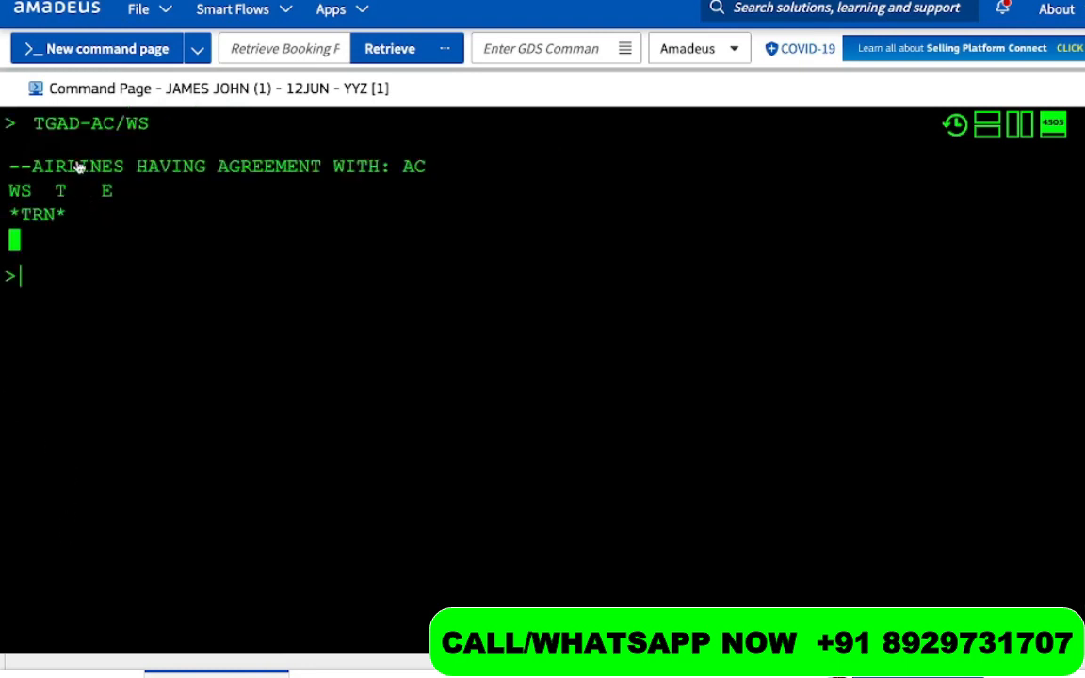
left_click_drag(43, 167, 436, 169)
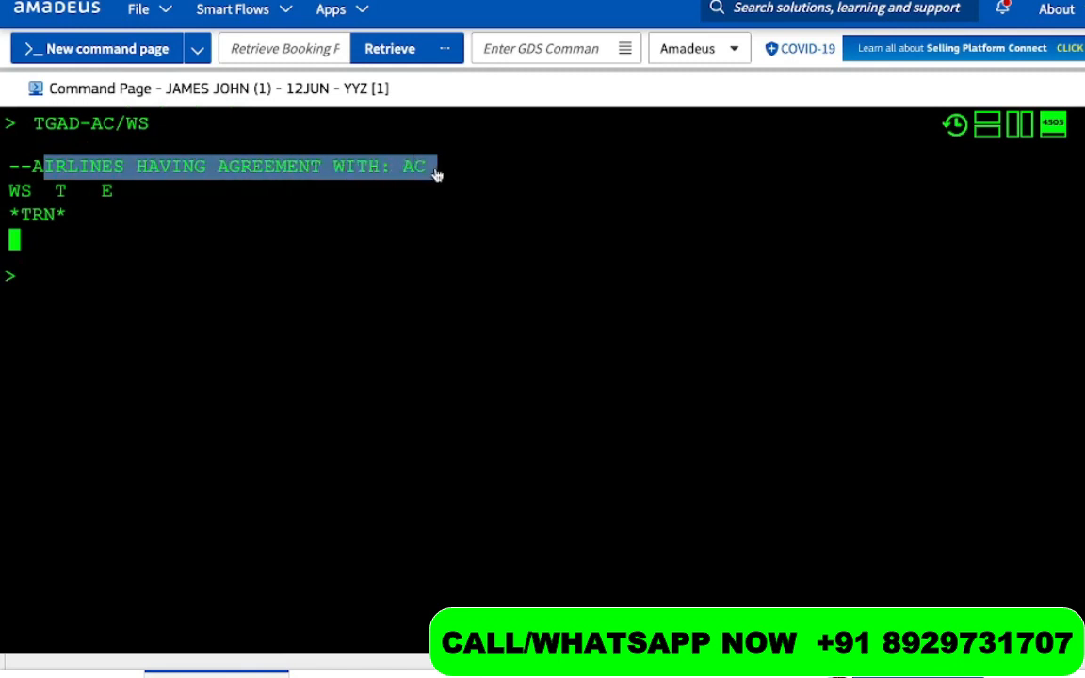
left_click_drag(43, 192, 91, 195)
left_click(92, 240)
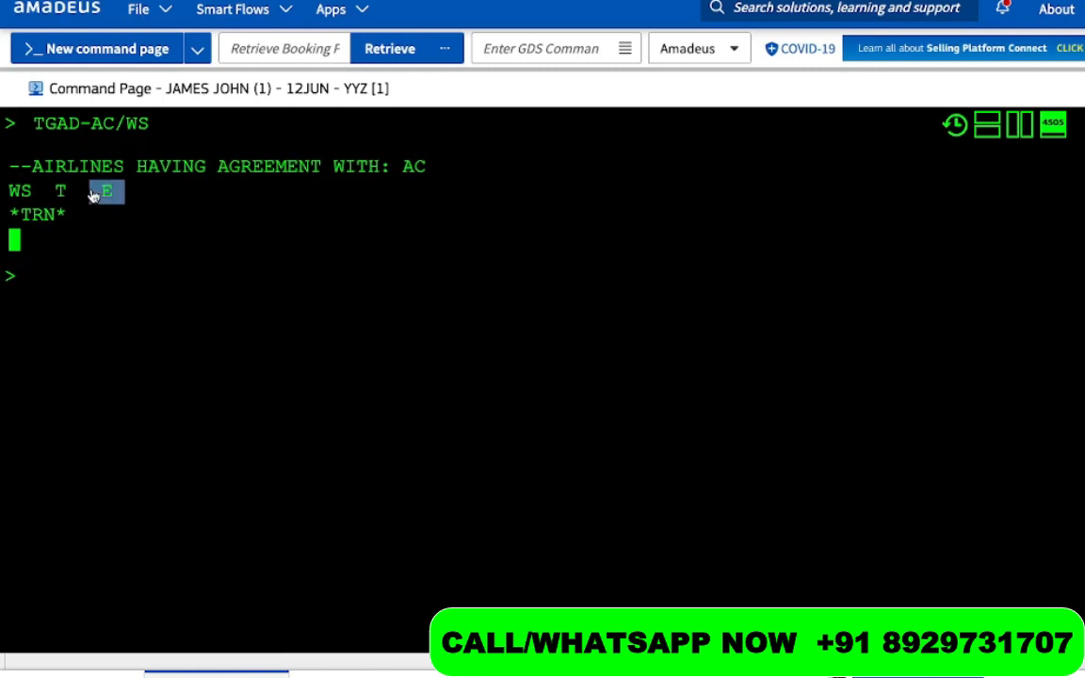
Check the reverse agreement with TGAD-WS/AC and compare it with the earlier TGAD-AC/WS entry
left_click(15, 347)
type("TGAD-WS")
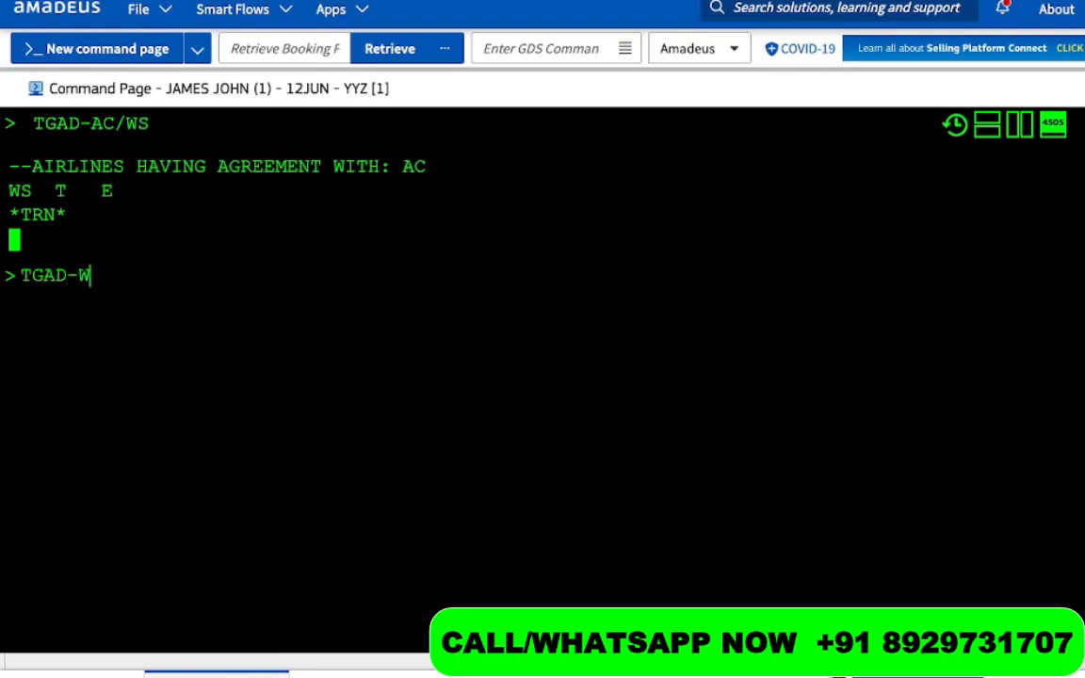
type("/AC")
key("Return")
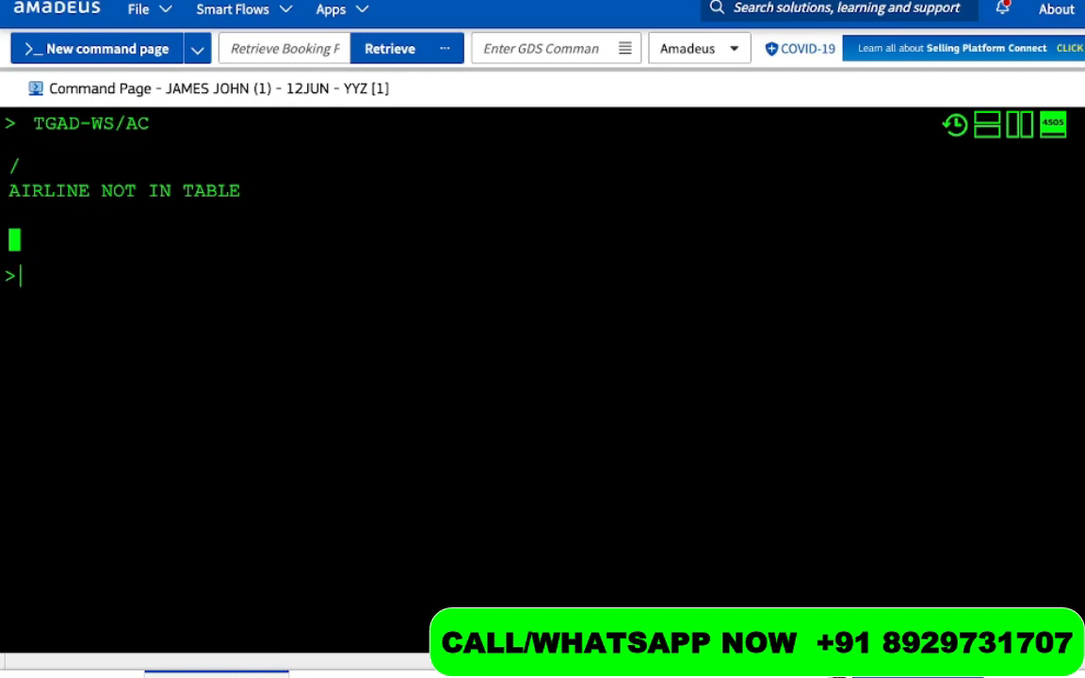
scroll(543, 377, "up", 2)
scroll(17, 356, "up", 1)
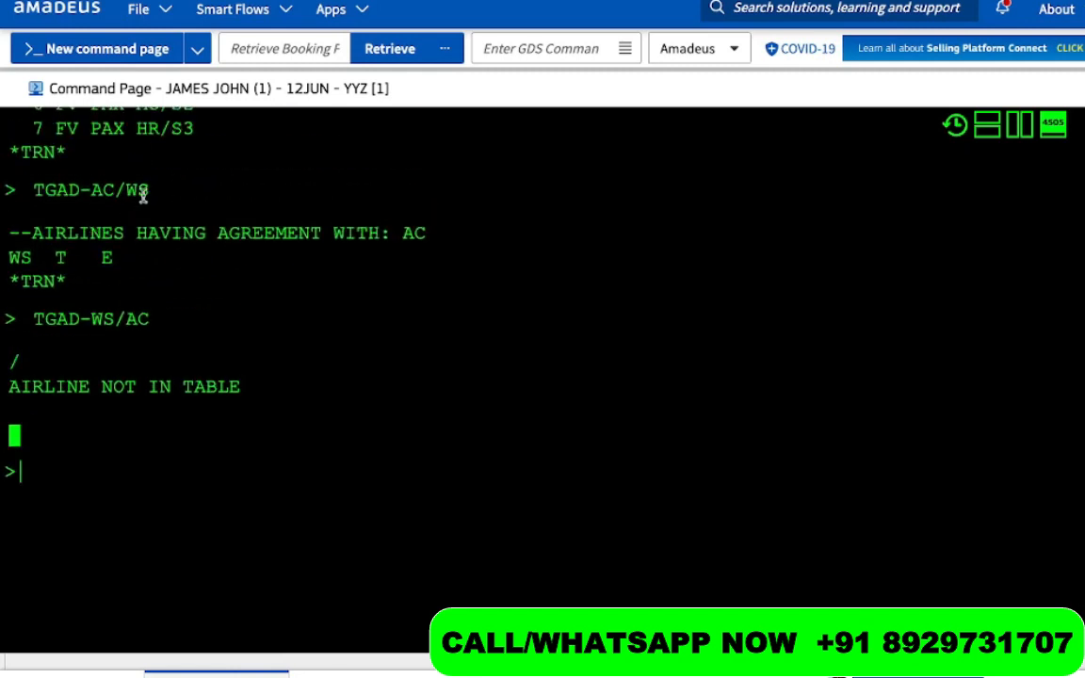
left_click_drag(151, 191, 21, 201)
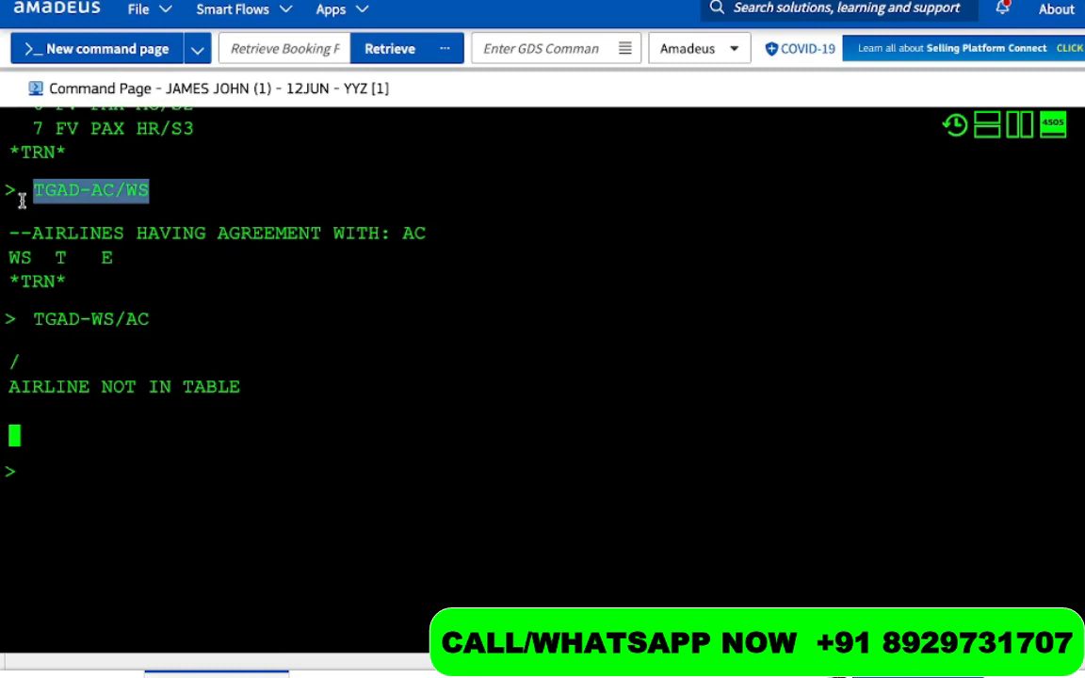
Discard the current booking with IG
left_click(128, 474)
type("IG")
key("Return")
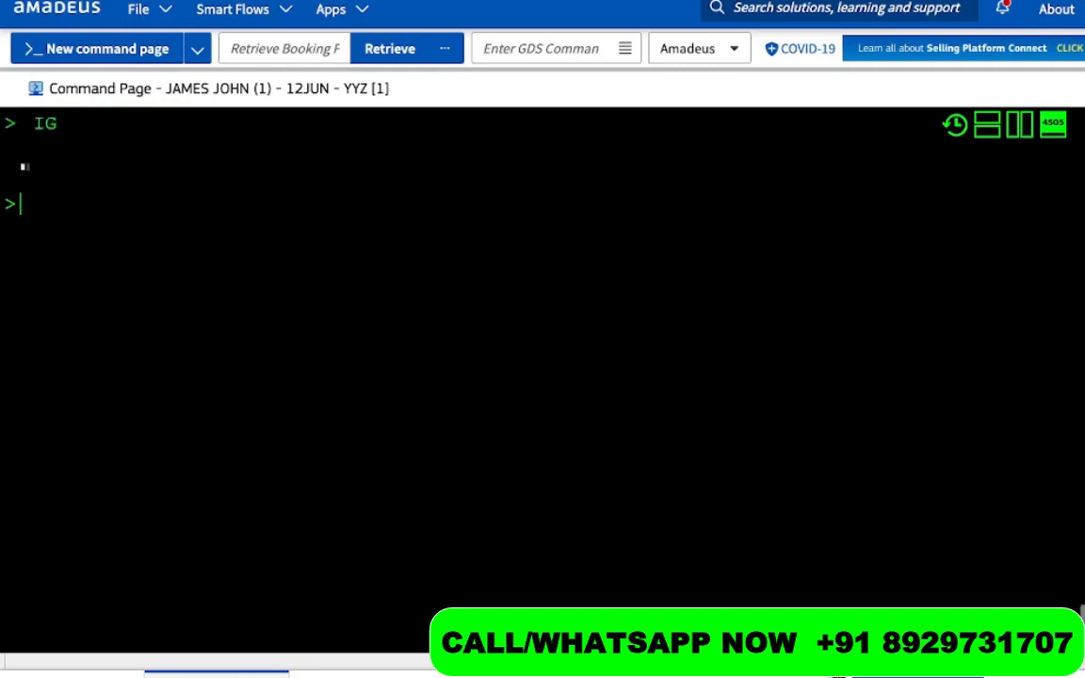
Display AI flight availability from Delhi to Singapore for 12 July with AN12JULDELSIN/AAI
type("AN12")
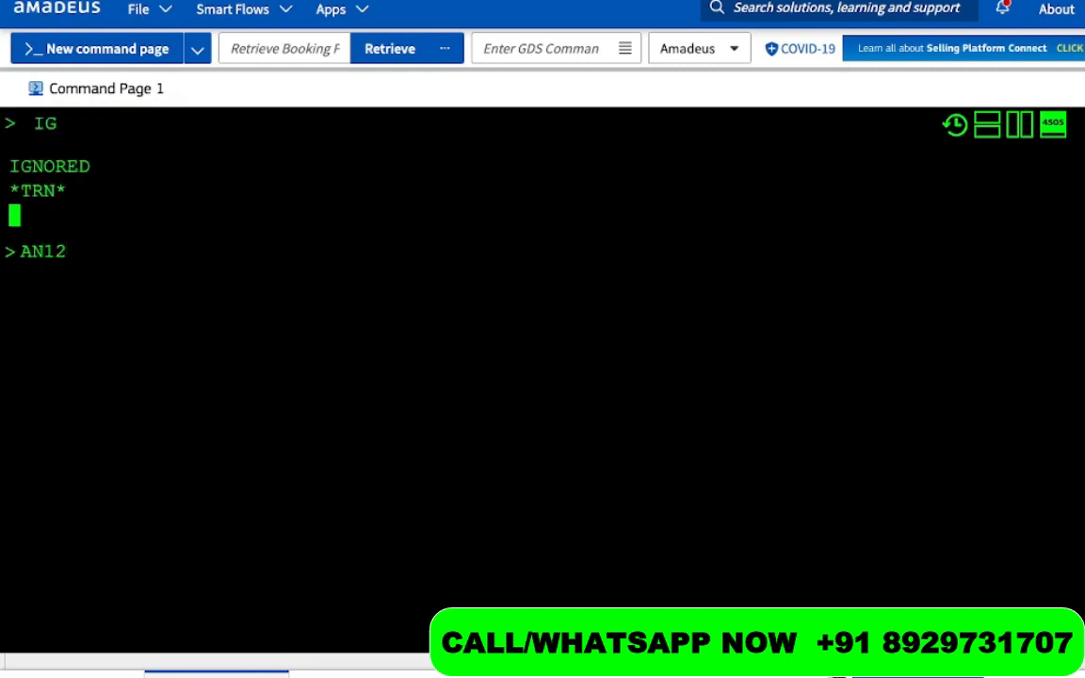
type("DELSIN")
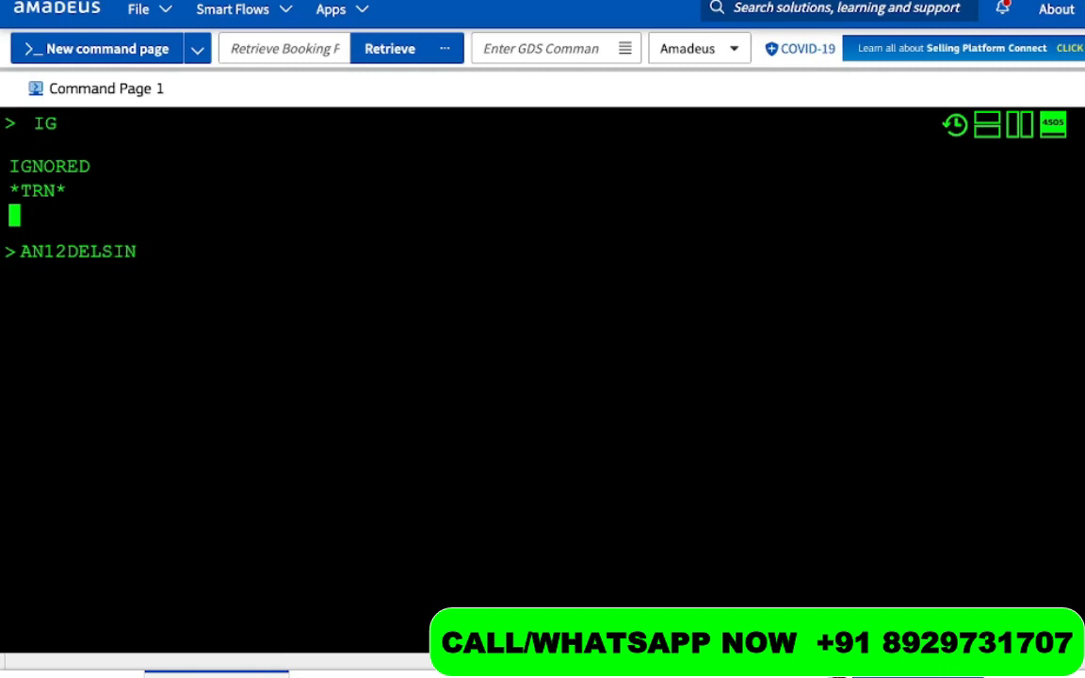
key("Left")
key("Left")
key("Left")
key("Left")
key("Left")
type("JUL")
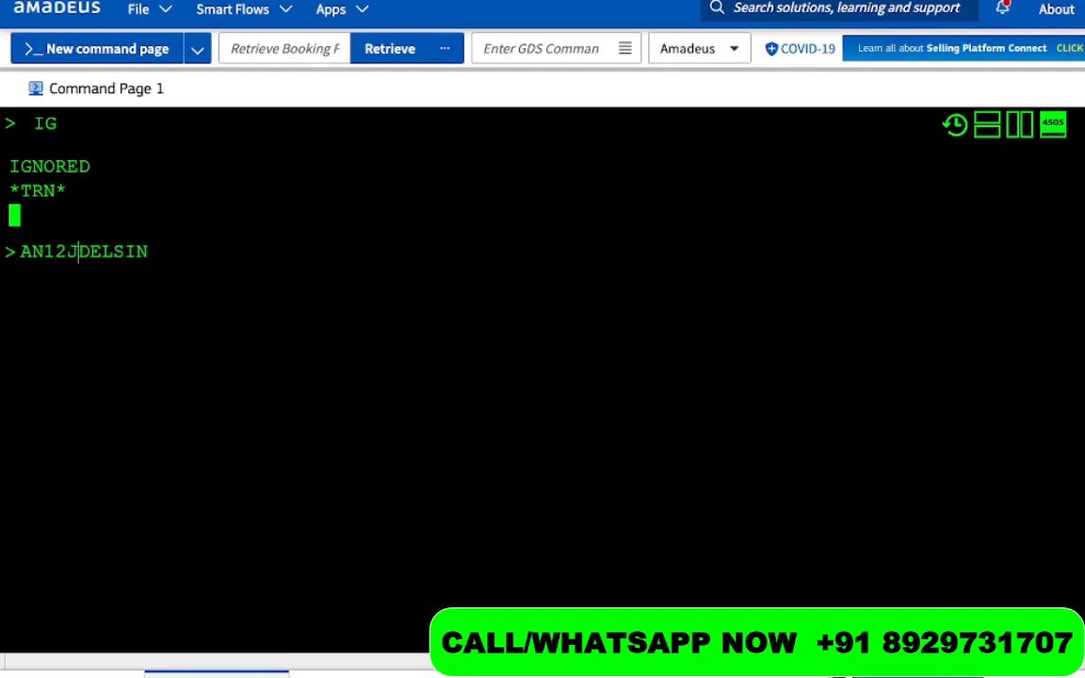
key("End")
type("/AAI")
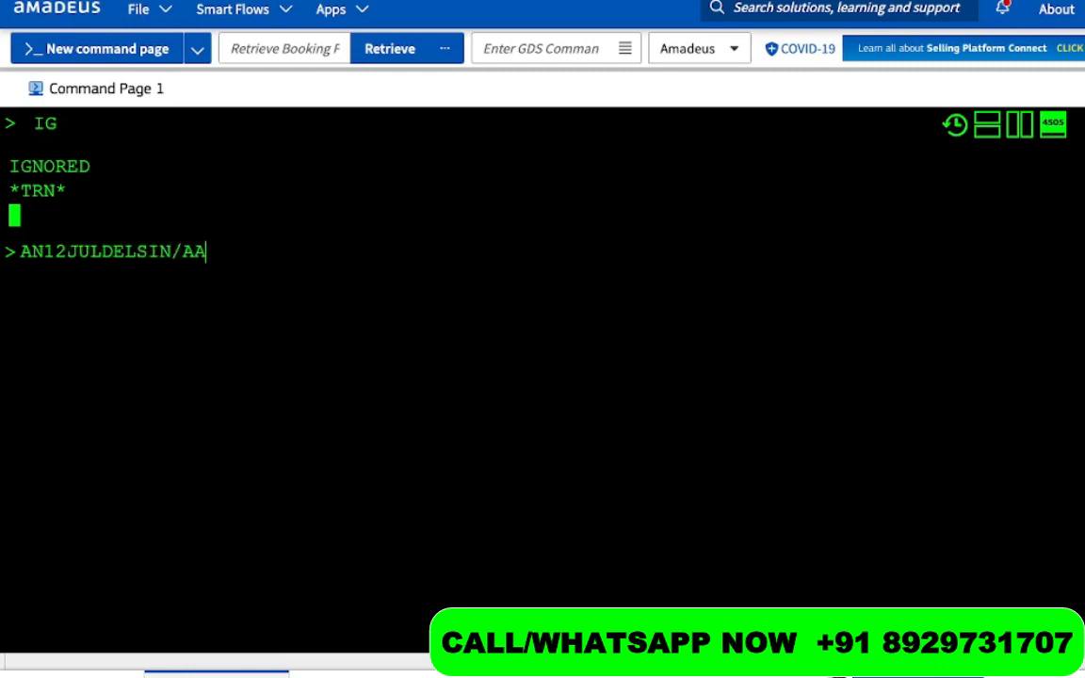
key("Return")
Sell one Y-class seat on line 1 of the AI Delhi–Singapore availability with SS1Y1
type("SS1Y1'")
key("Return")
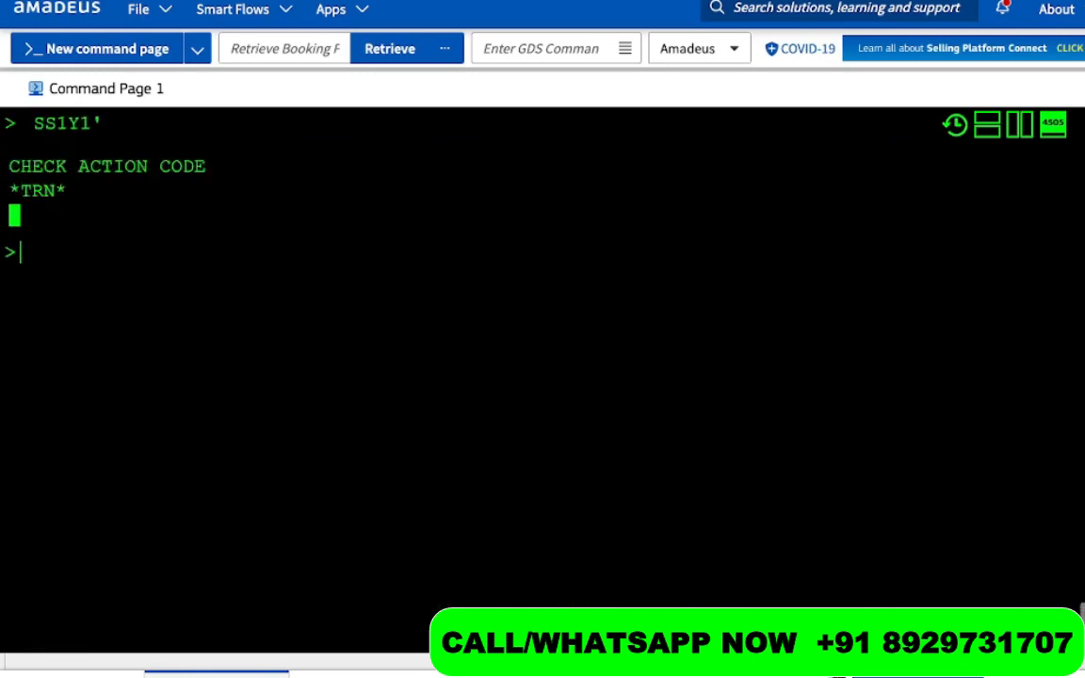
key("Up")
key("BackSpace")
key("Return")
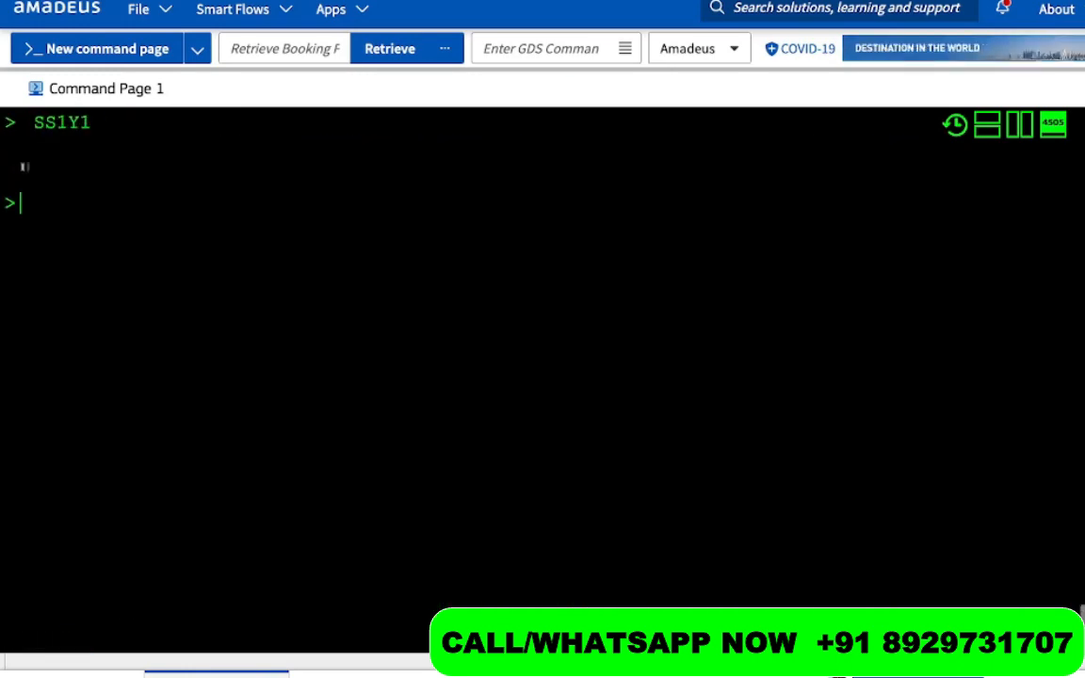
Display SQ return availability for 20 July with ACR20JUL/ASQ and sell one Y-class seat on line 1 with SS1Y1
type("ACR")
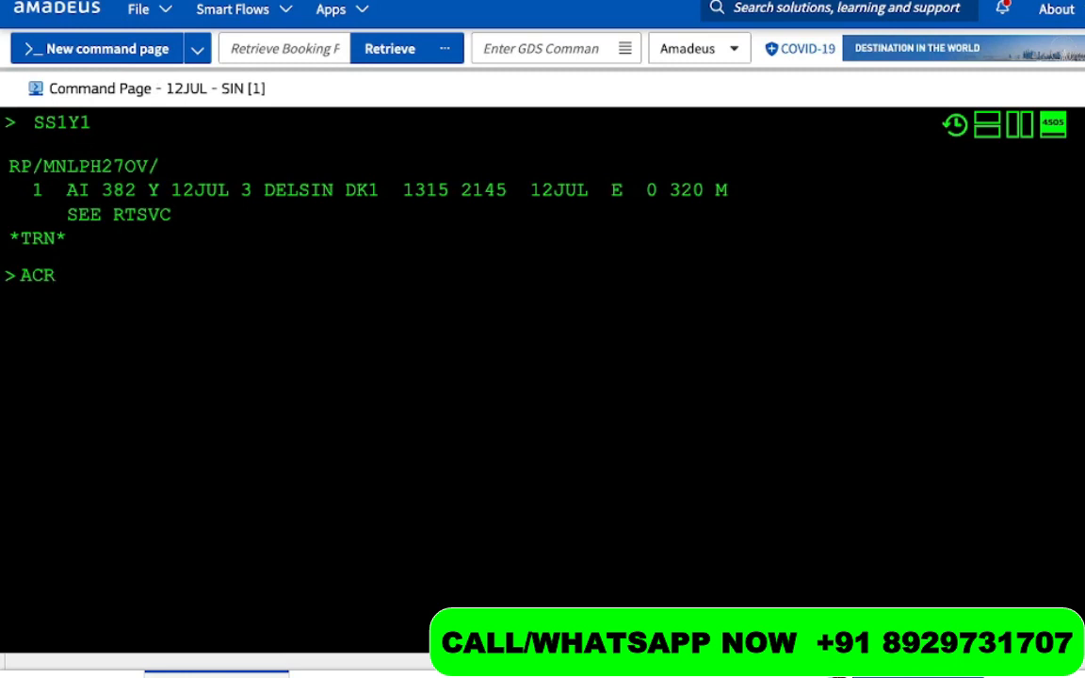
type("20JUL")
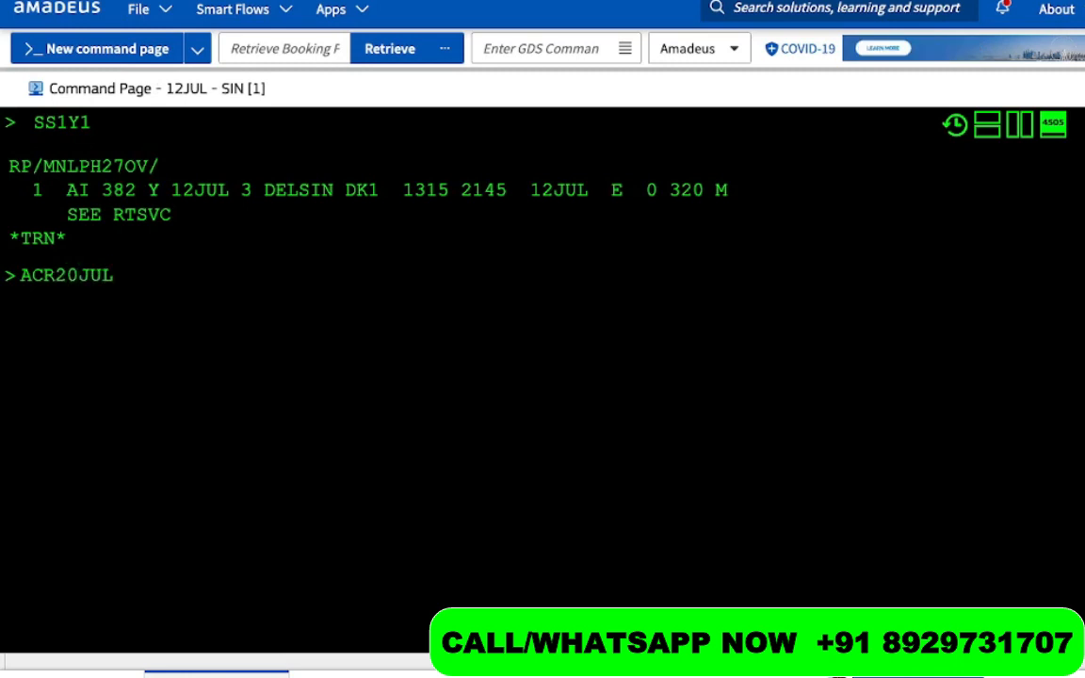
type("/ASQ")
key("Return")
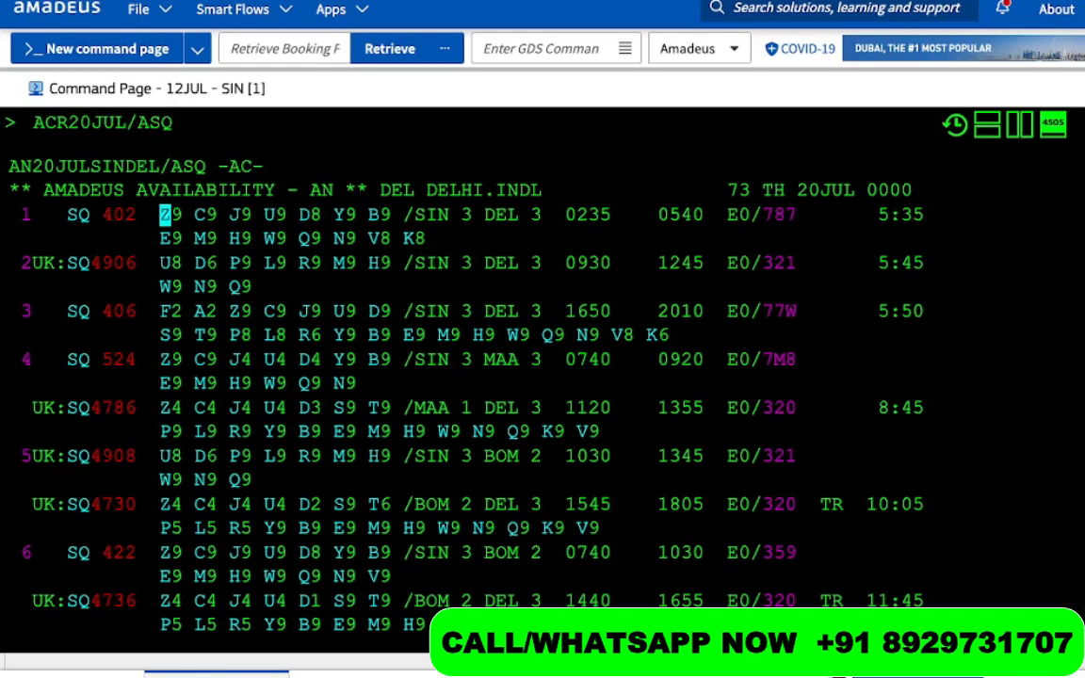
type("SS1Y1")
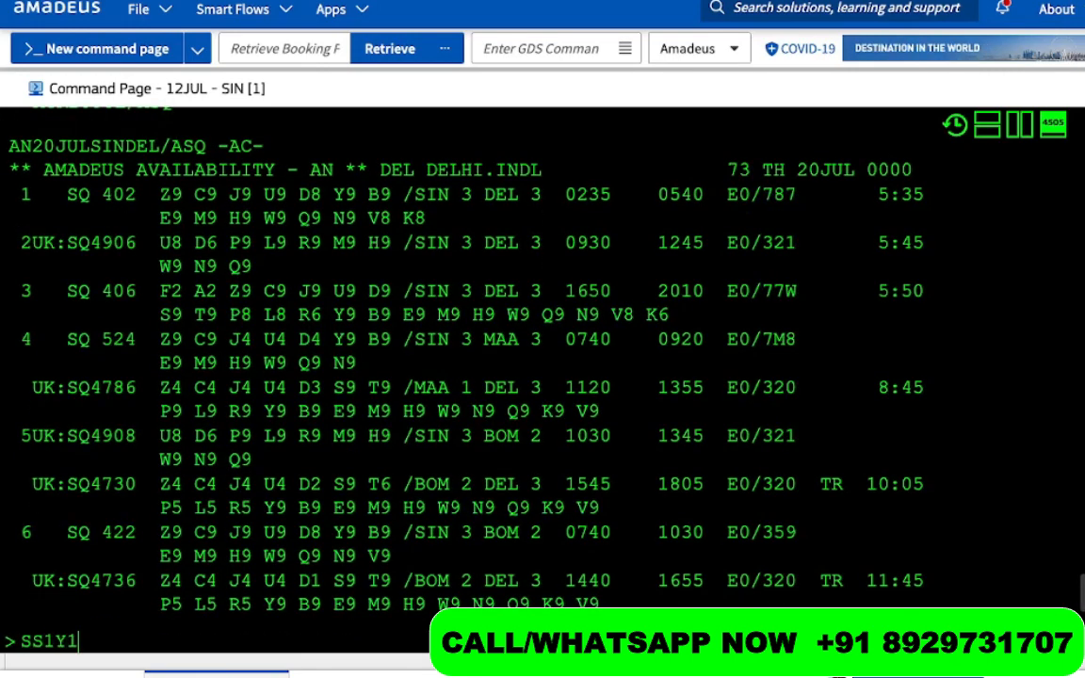
key("Return")
Price the combined AI and SQ itinerary with FXR and examine its total fare, baggage allowances, fare bases and booking classes
type("FXR")
key("Return")
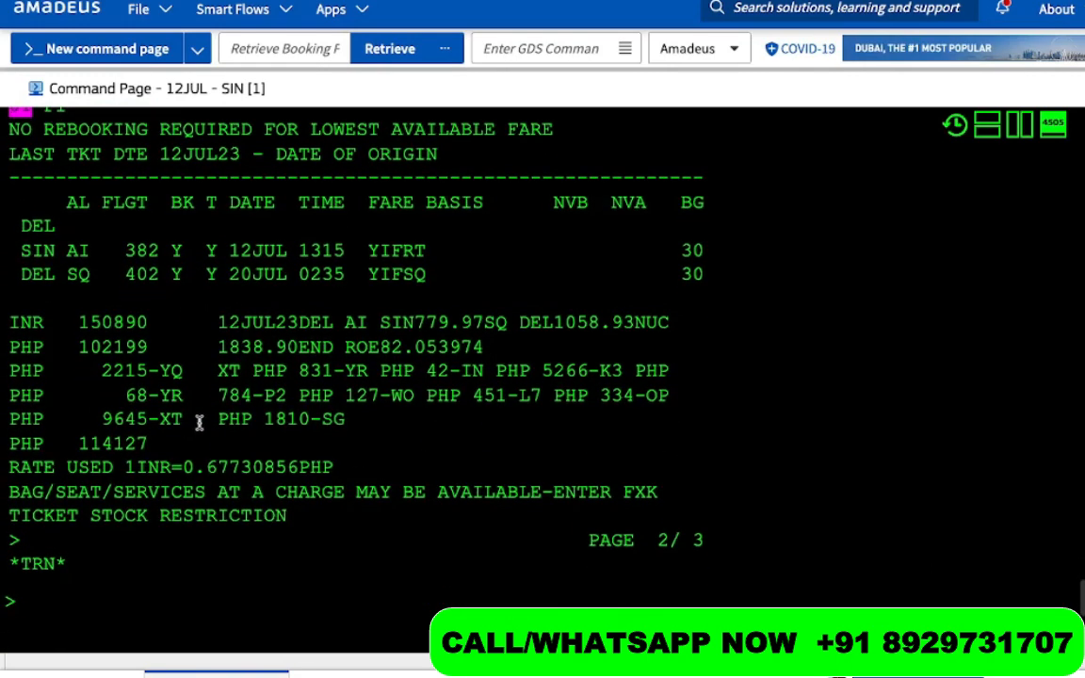
left_click_drag(156, 445, 66, 445)
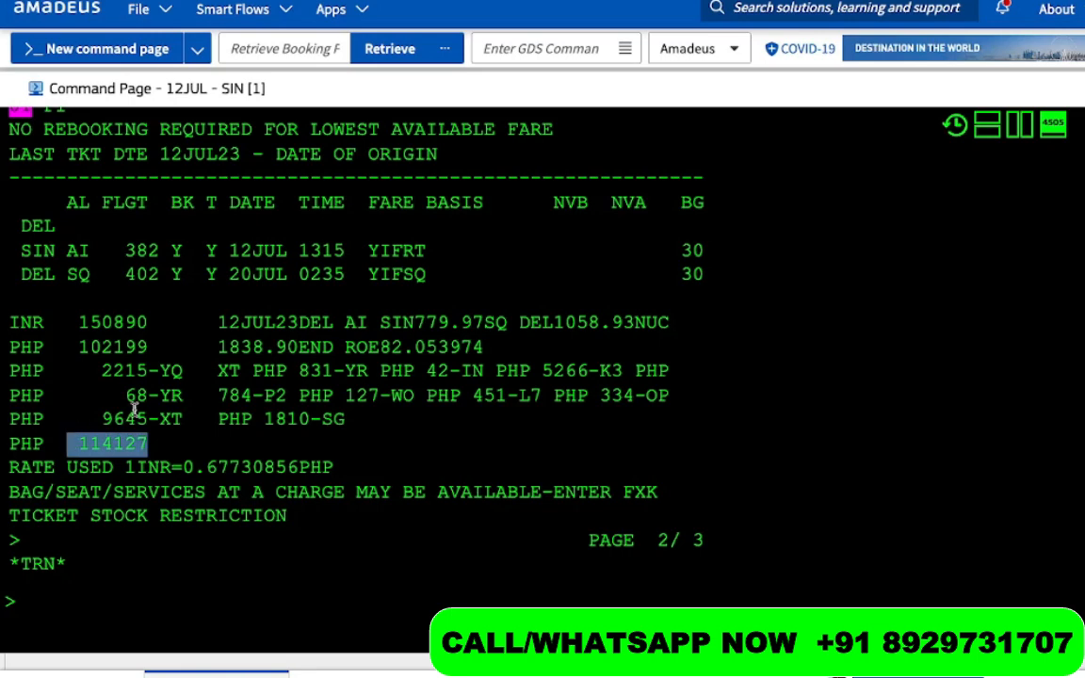
left_click_drag(668, 254, 705, 247)
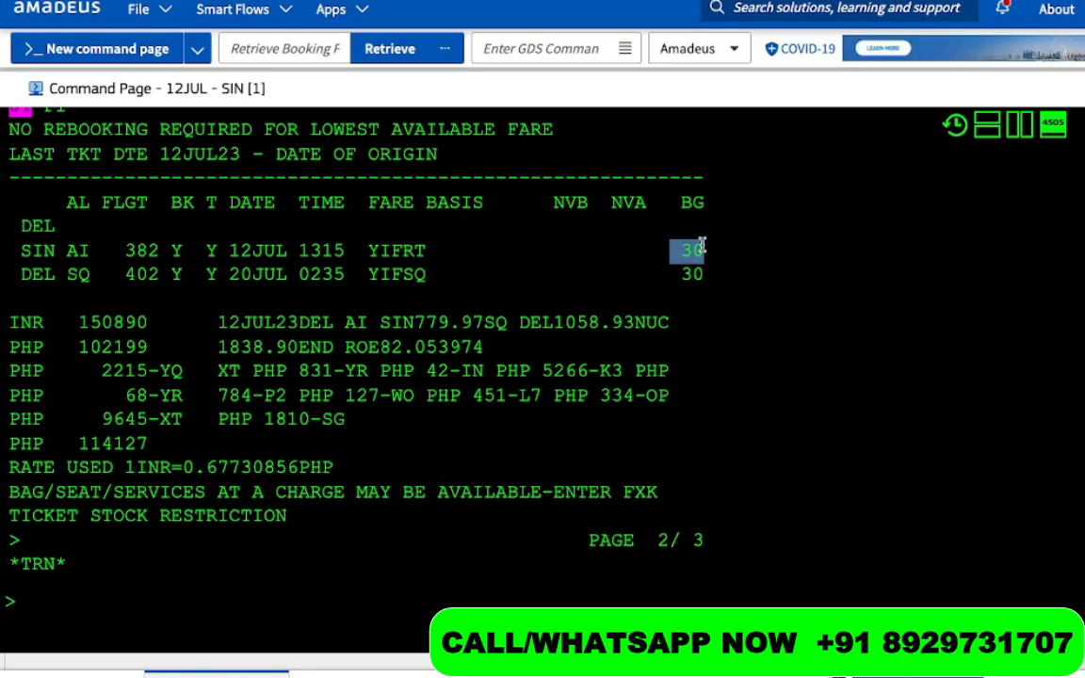
left_click_drag(437, 252, 368, 259)
left_click_drag(435, 271, 366, 275)
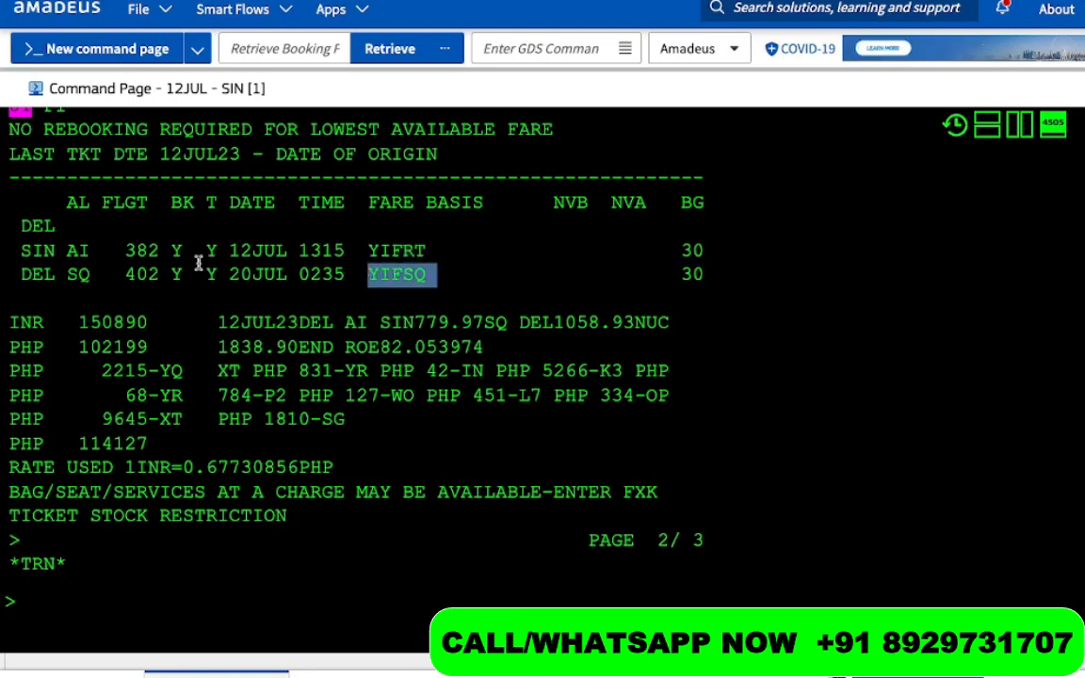
scroll(106, 184, "up", 2)
left_click_drag(47, 135, 7, 138)
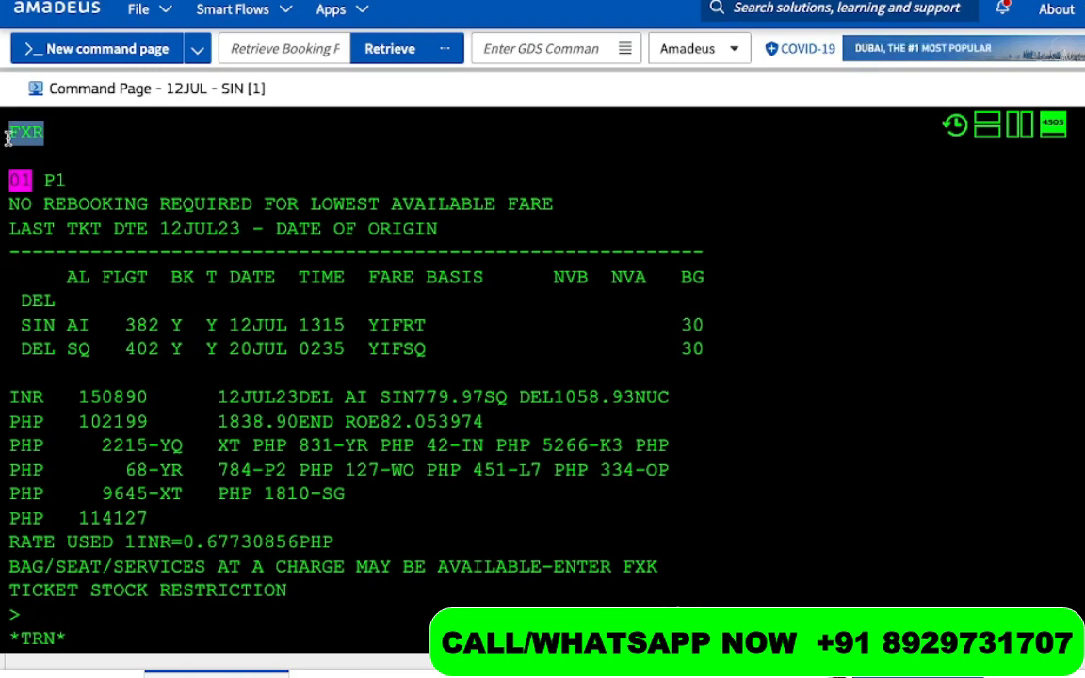
left_click(228, 329)
left_click_drag(229, 329, 160, 329)
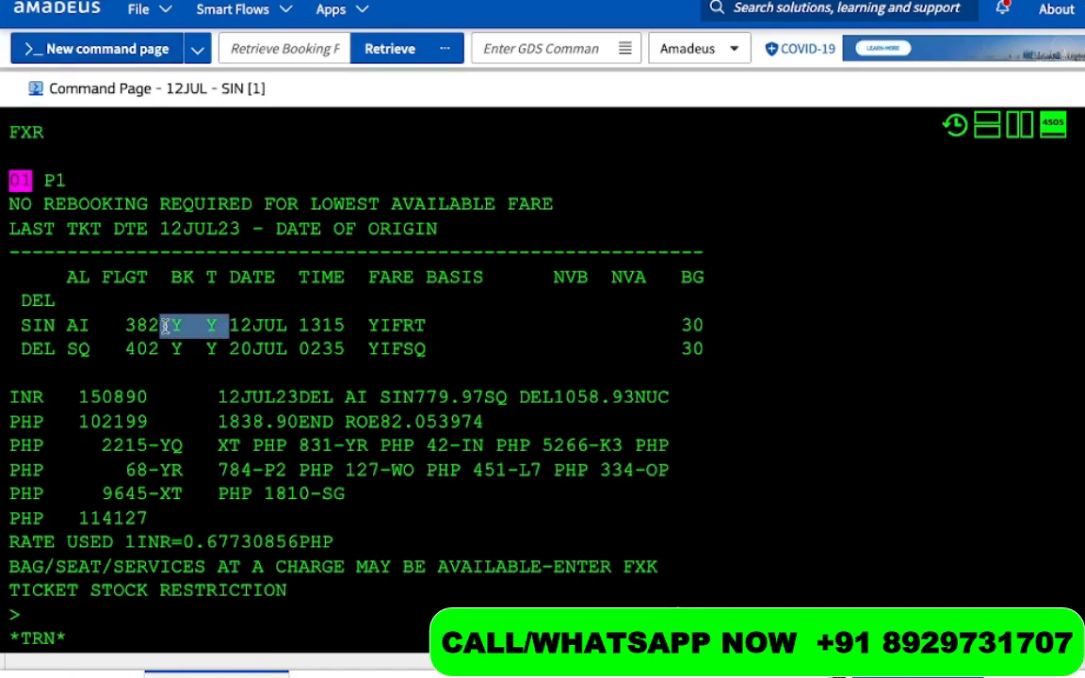
left_click_drag(223, 348, 171, 348)
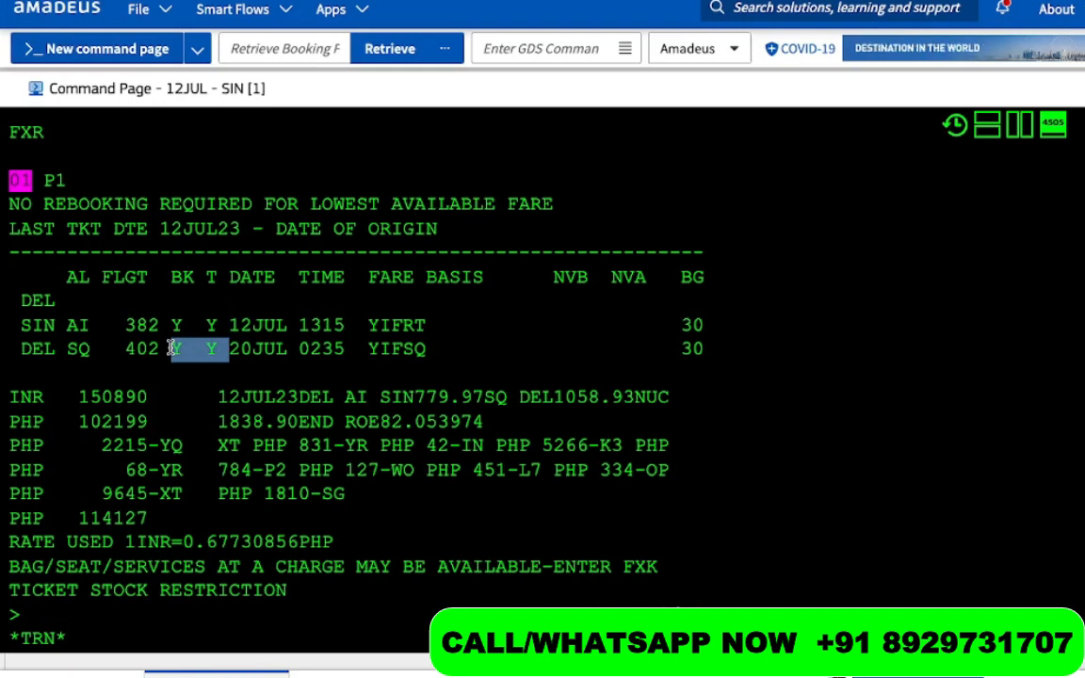
Redisplay the booking with RT, price and rebook only the AI segment with FXR/S1, and examine its total fare
scroll(170, 349, "down", 3)
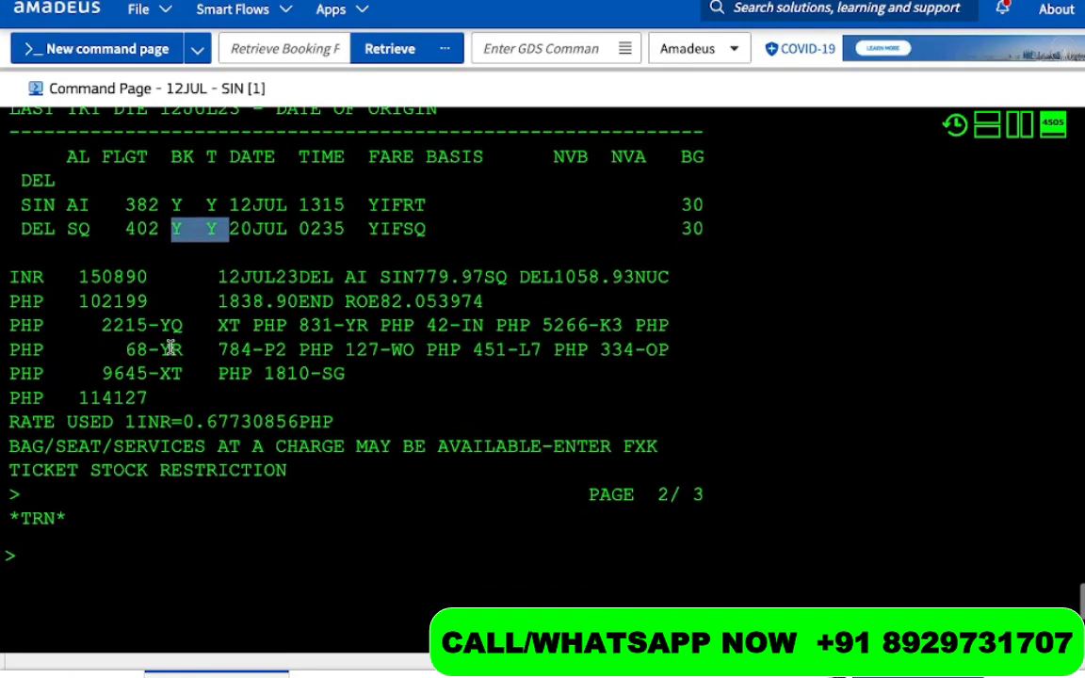
left_click(73, 548)
type("RT")
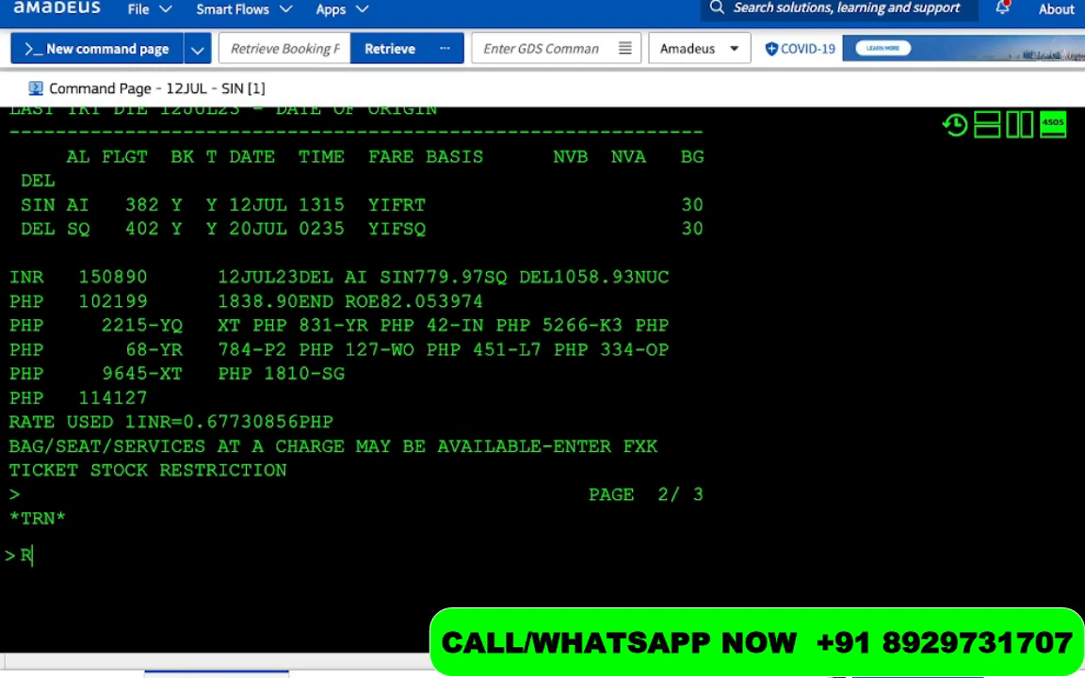
key("Return")
type("FXR/S")
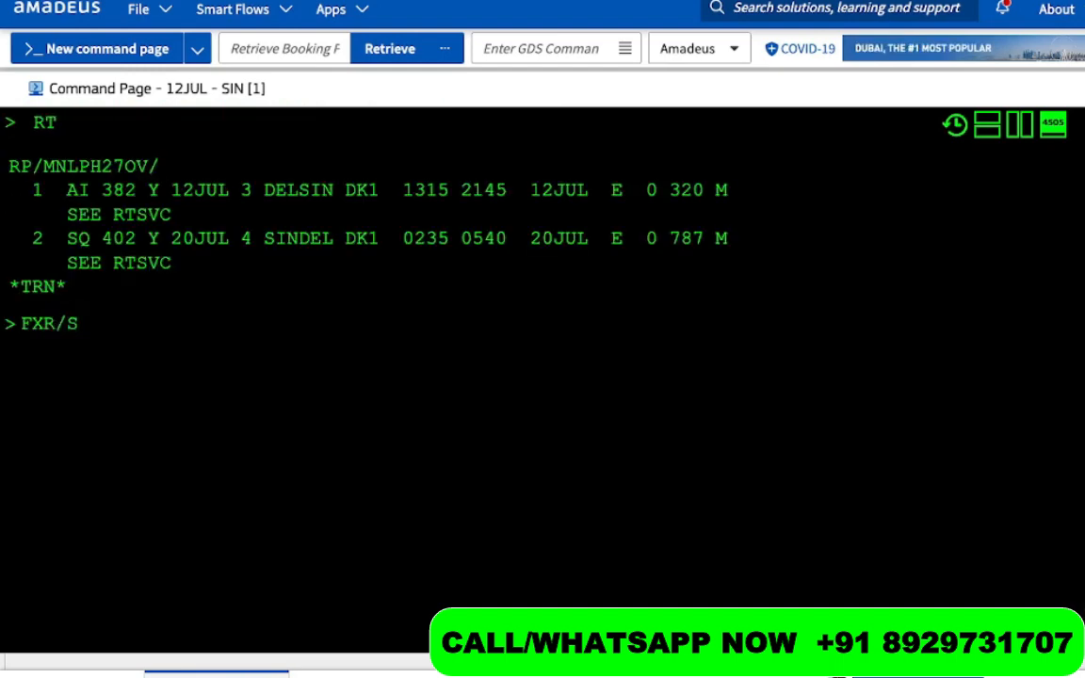
type("1")
key("Return")
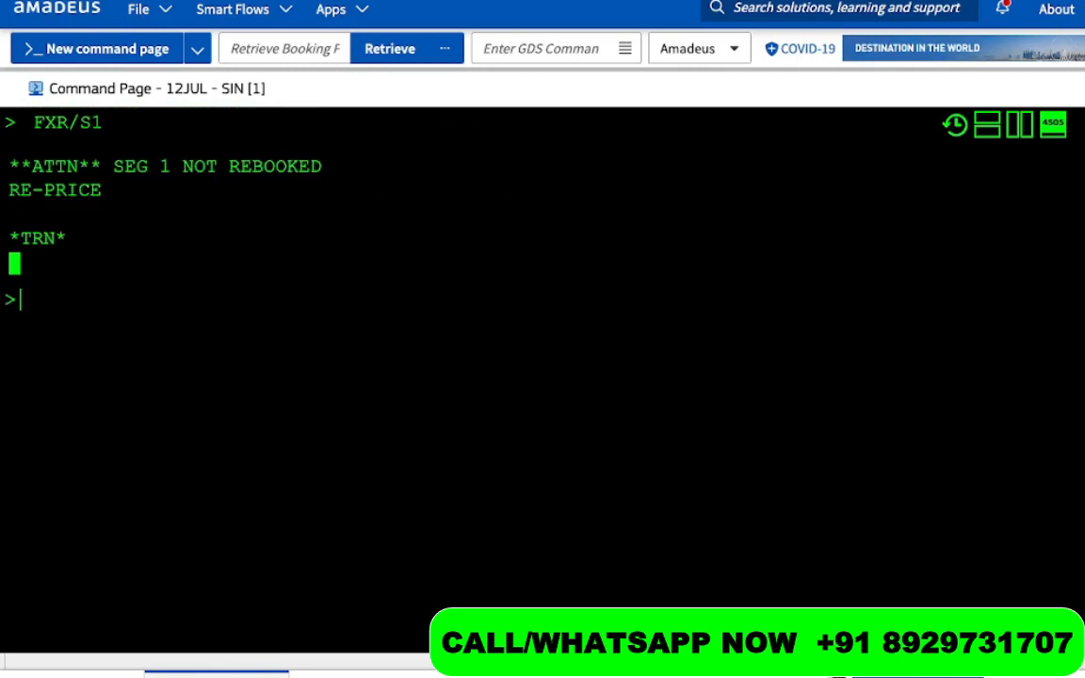
type("FXR/S2")
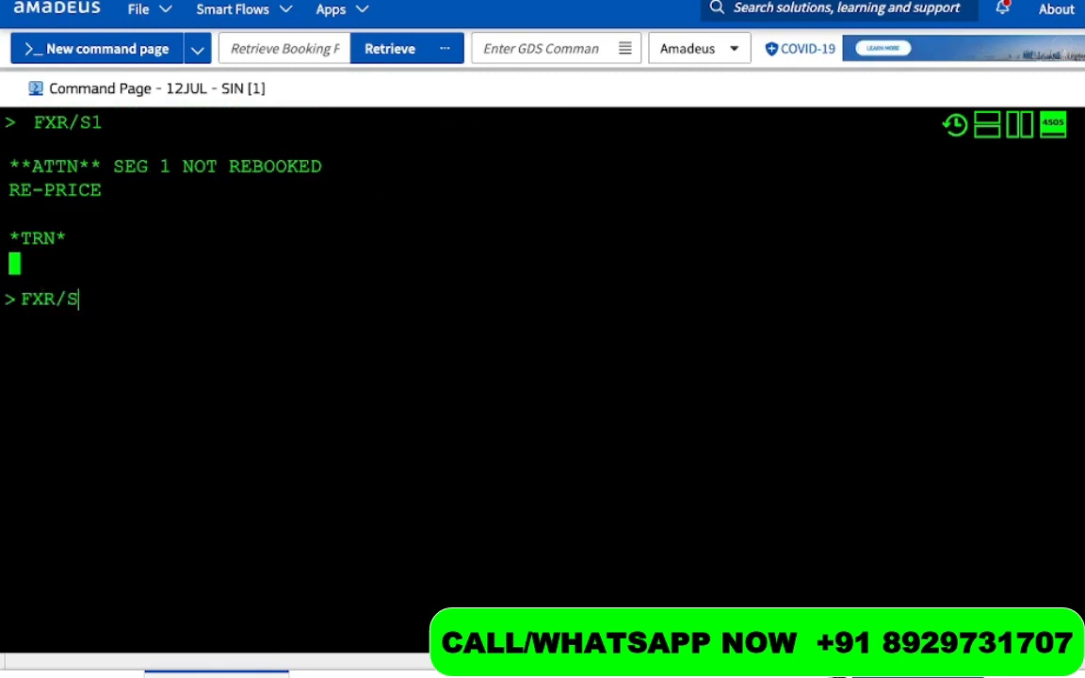
key("Return")
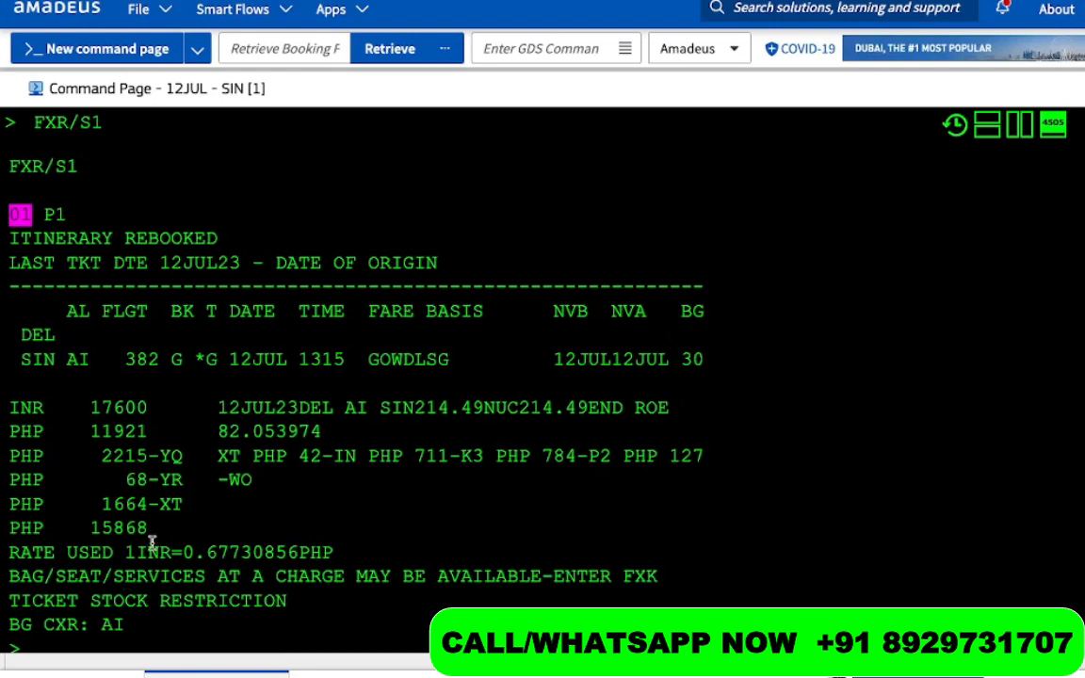
left_click_drag(149, 551, 87, 534)
scroll(88, 537, "down", 3)
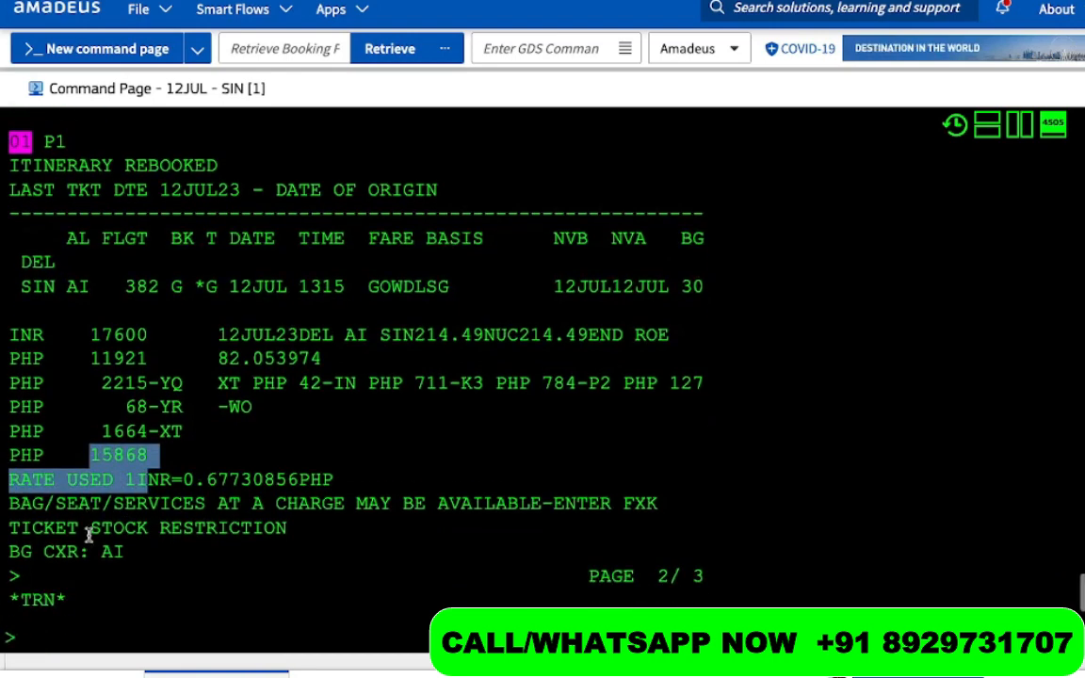
Redisplay the booking, price and rebook only the SQ segment with FXR/S2, and compare its fare with the AI segment's
left_click(91, 609)
type("RT")
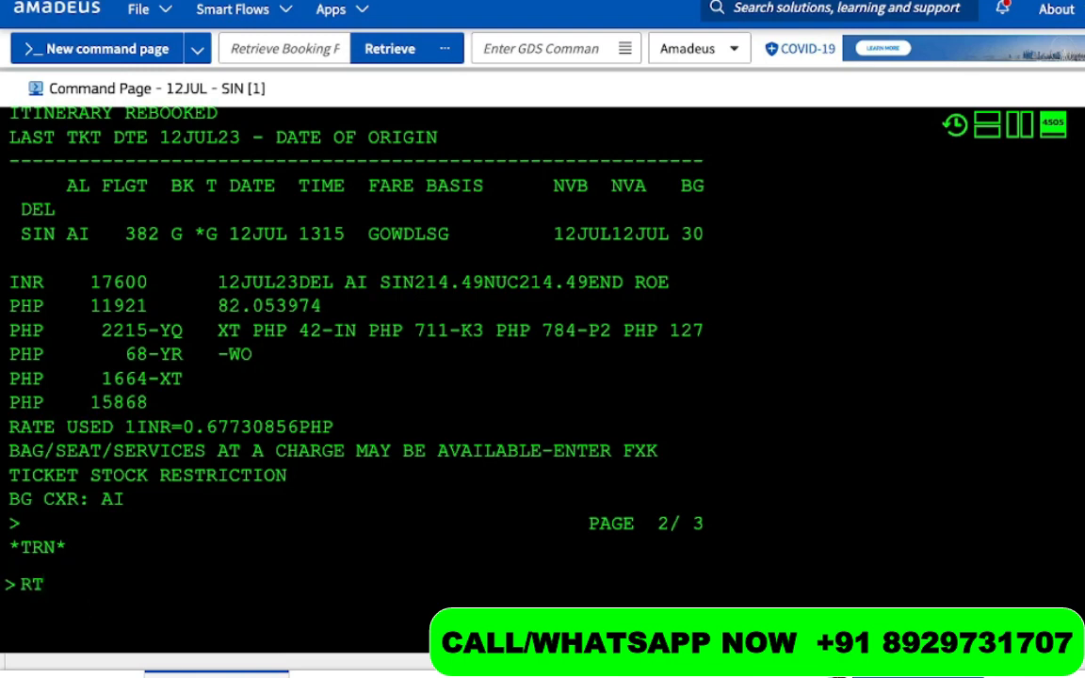
key("Return")
type("FXR/S2")
key("Return")
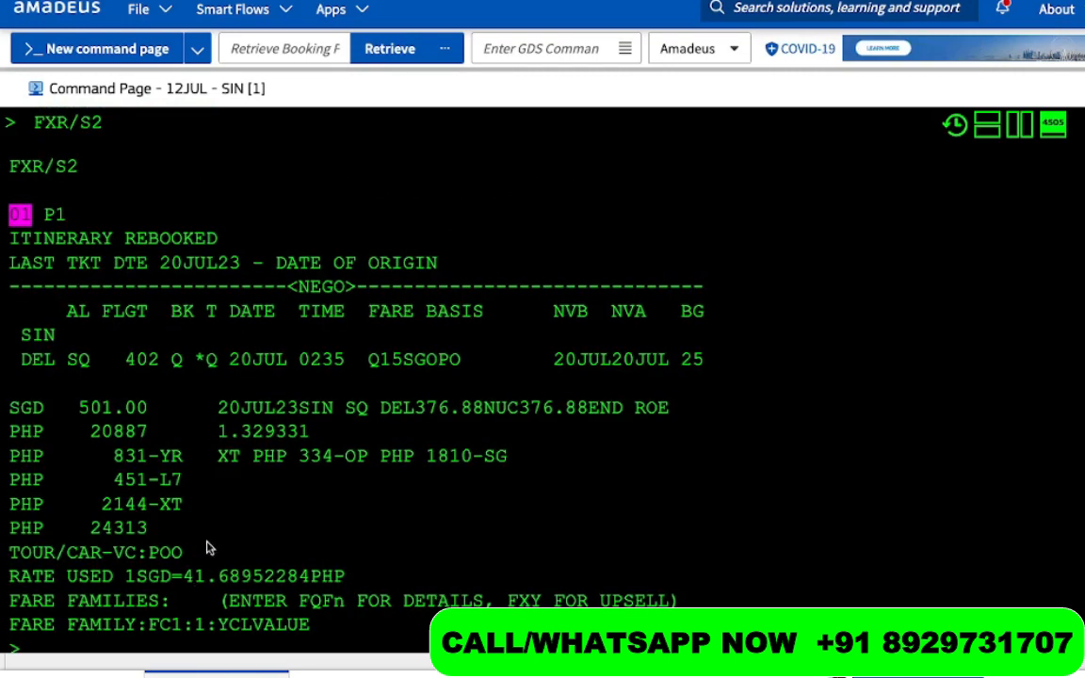
scroll(209, 548, "up", 9)
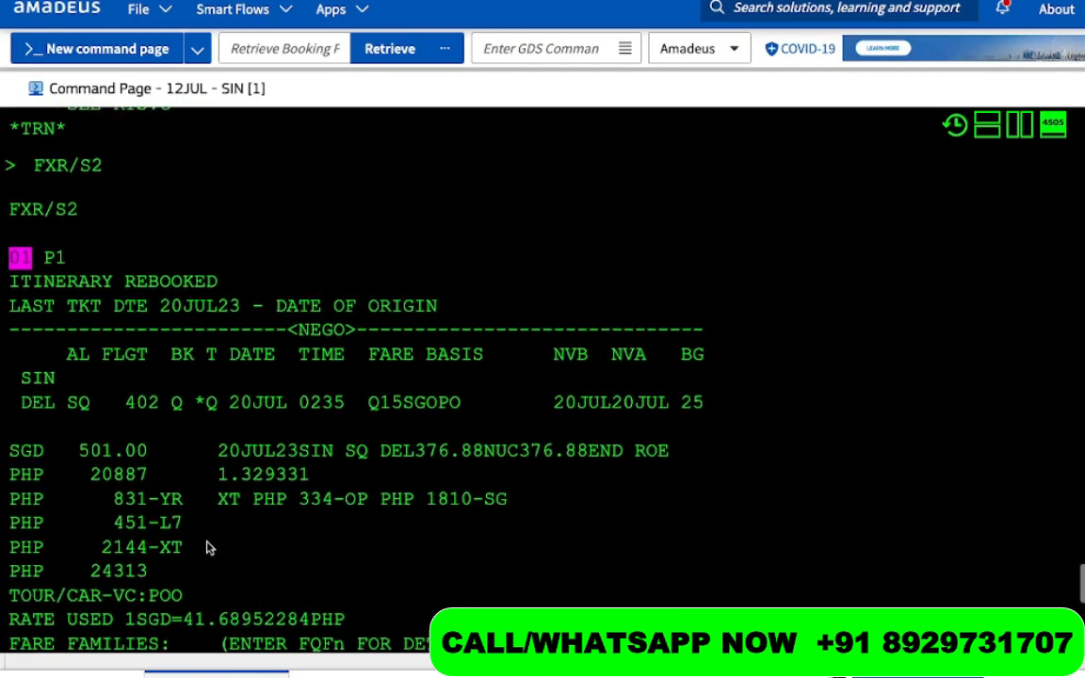
scroll(210, 549, "down", 8)
scroll(209, 549, "up", 8)
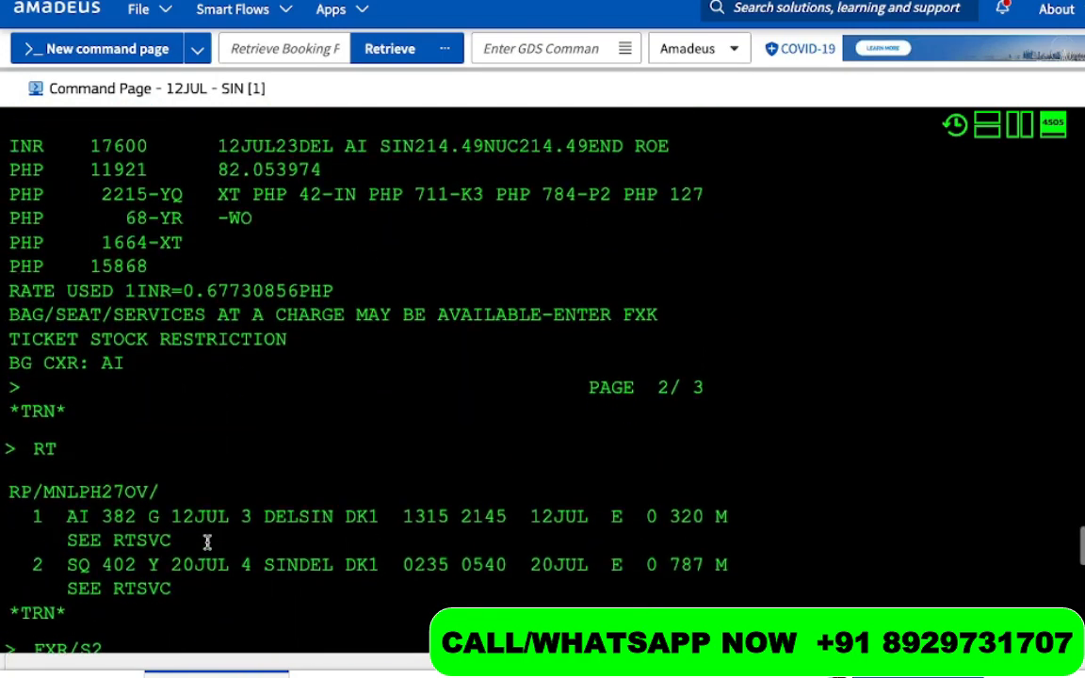
scroll(208, 543, "up", 4)
scroll(207, 542, "down", 7)
scroll(207, 542, "down", 8)
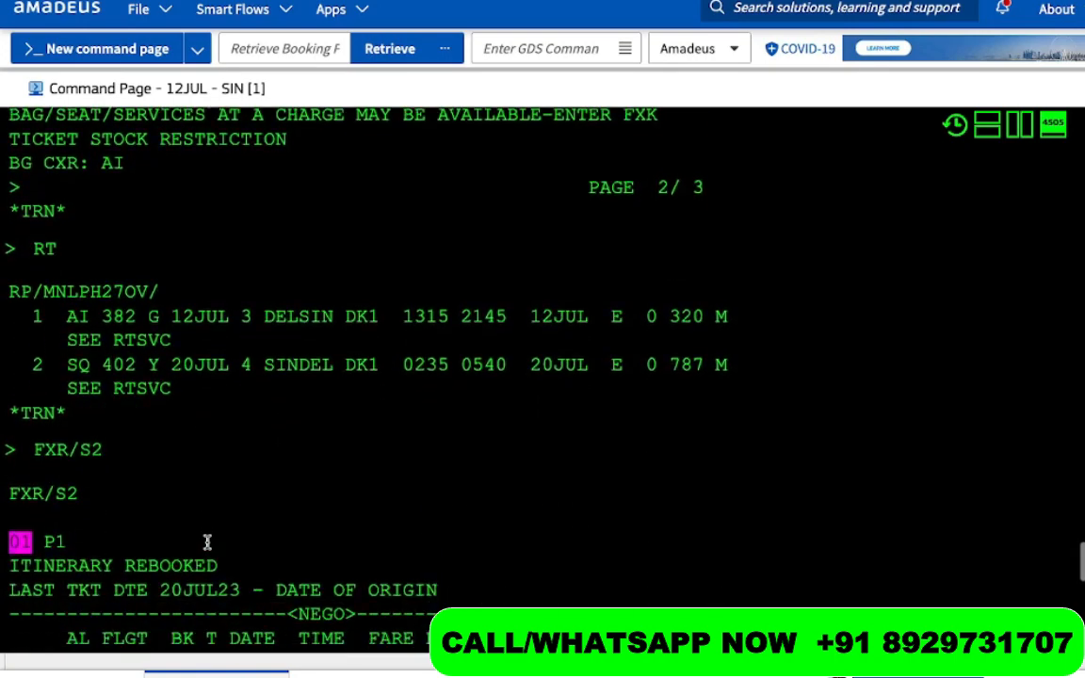
Reprice both segments together with FXR and examine the combined total against the separate segment fares
type("FXR")
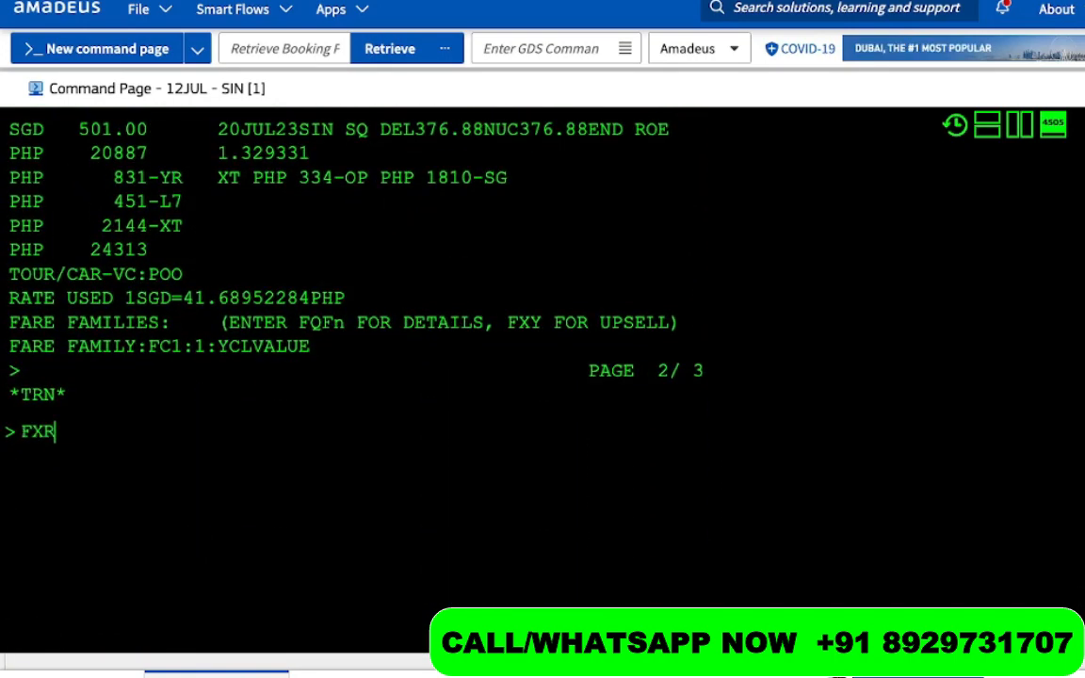
key("Return")
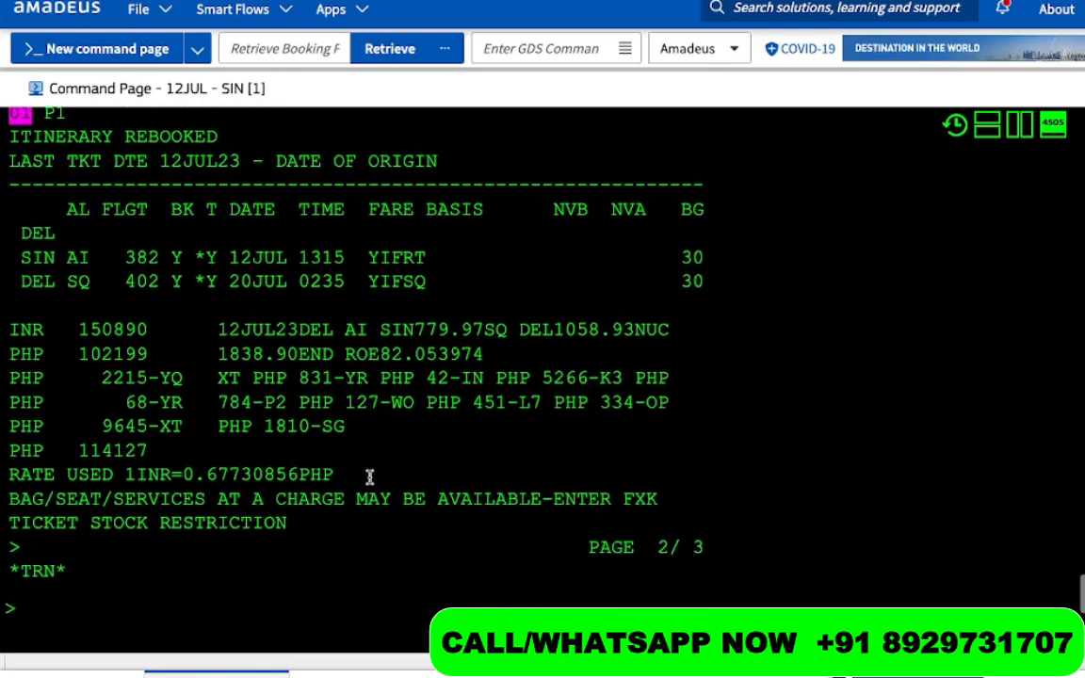
mouse_move(160, 452)
left_mouse_down()
mouse_move(77, 464)
mouse_move(168, 452)
left_mouse_up()
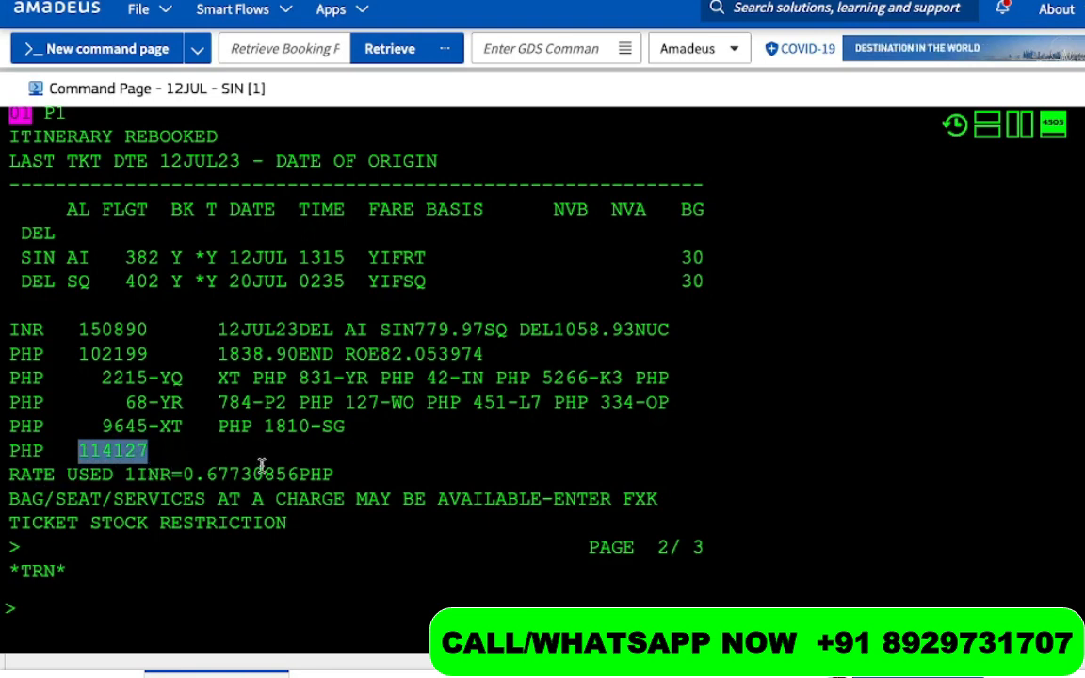
scroll(170, 538, "down", 3)
left_click(169, 537)
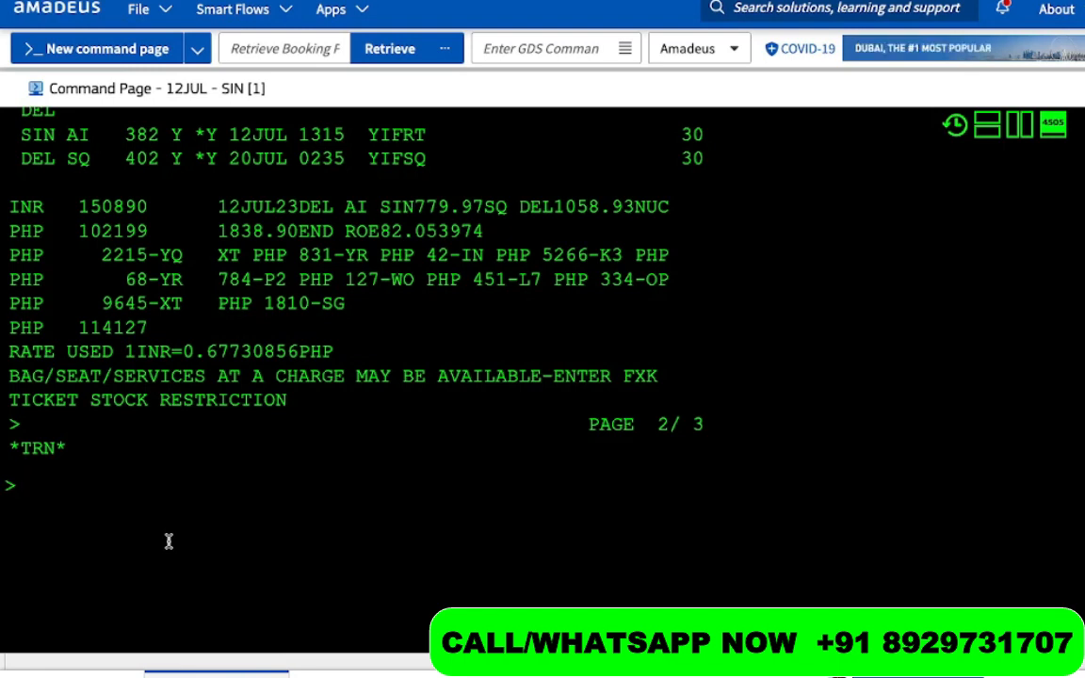
Redisplay the booking with RT and add the passenger's name with an NM1 entry
type("RT")
key("Return")
type("NM1")
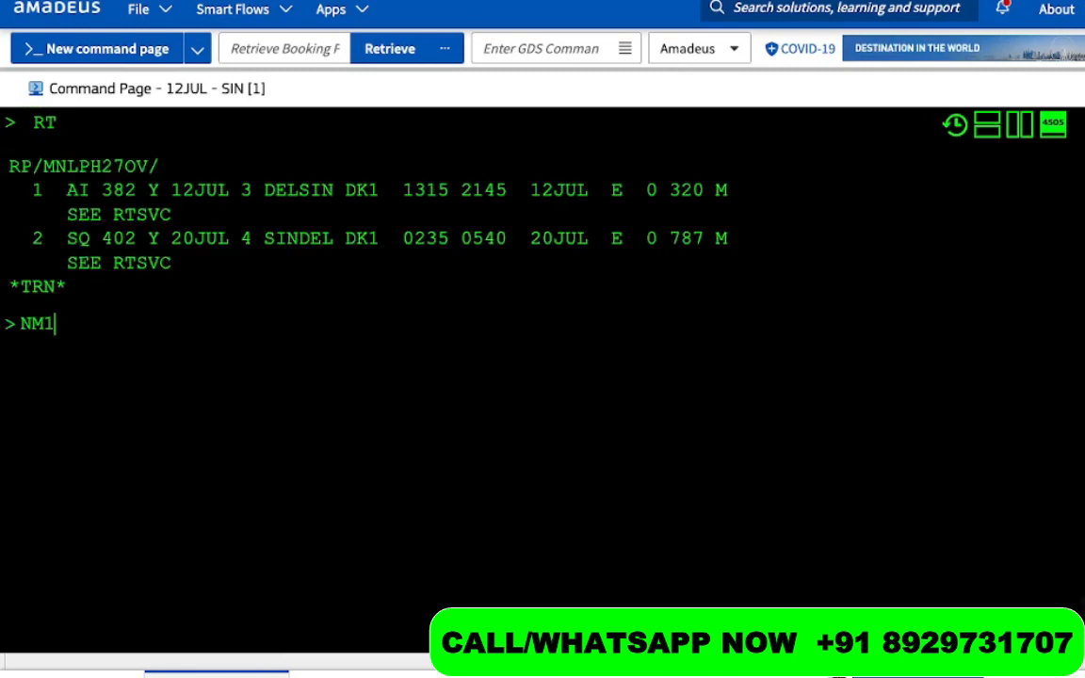
type("JANE/PATRICK")
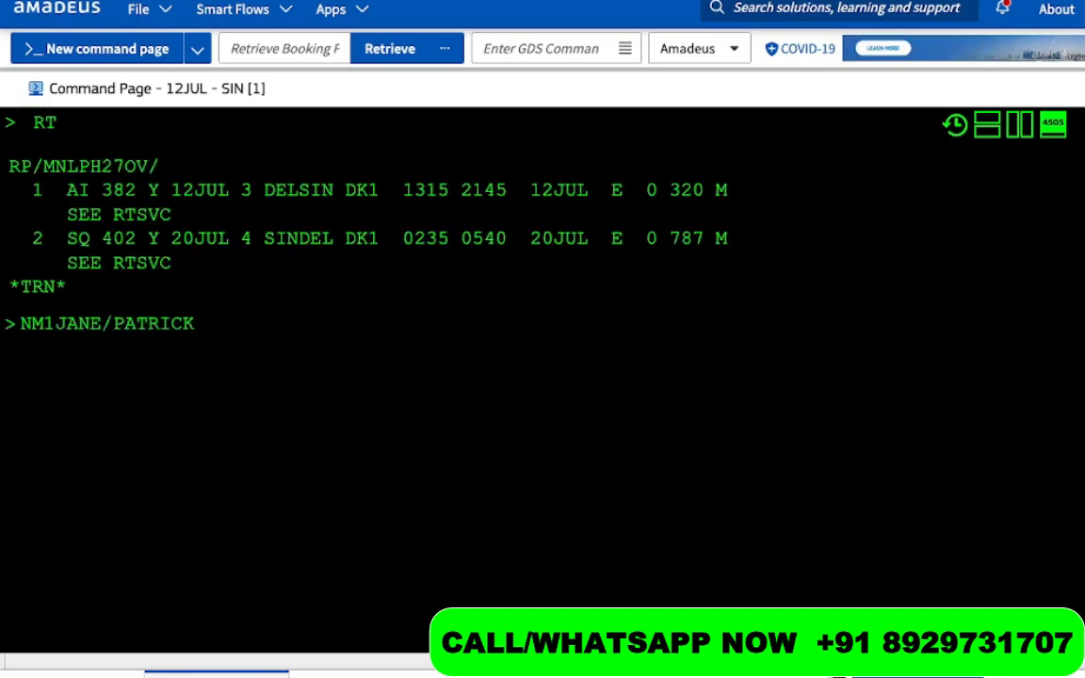
key("Return")
Rebook the AI segment at its lowest fare with FXR/S2 and price and store that segment with FXP/S2
type("FXR")
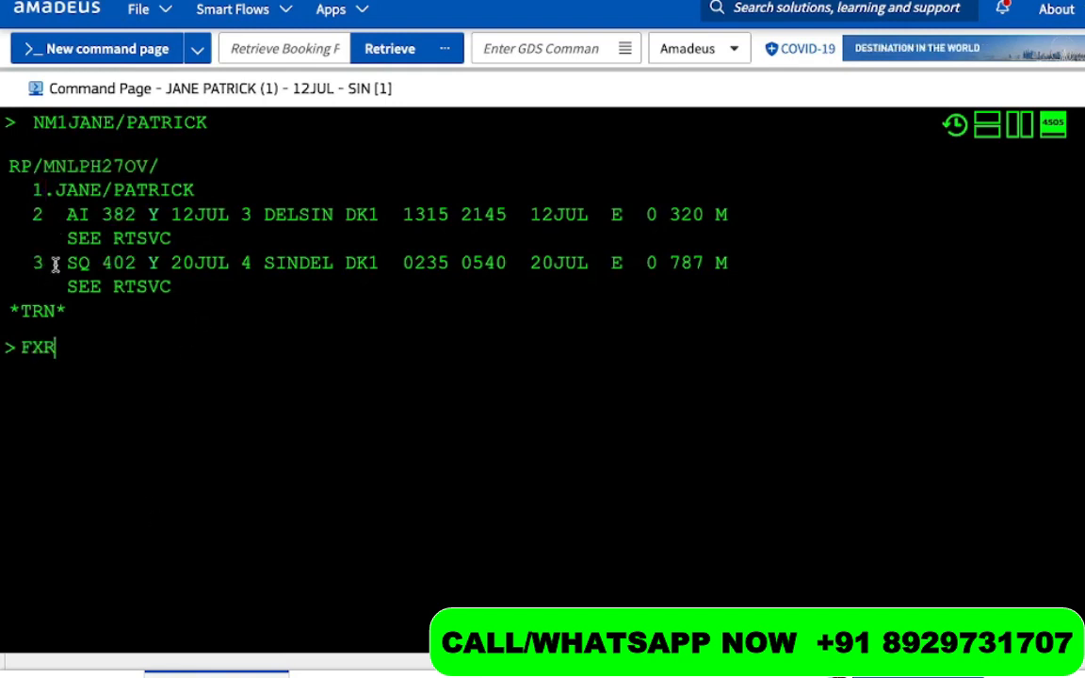
type("/S2")
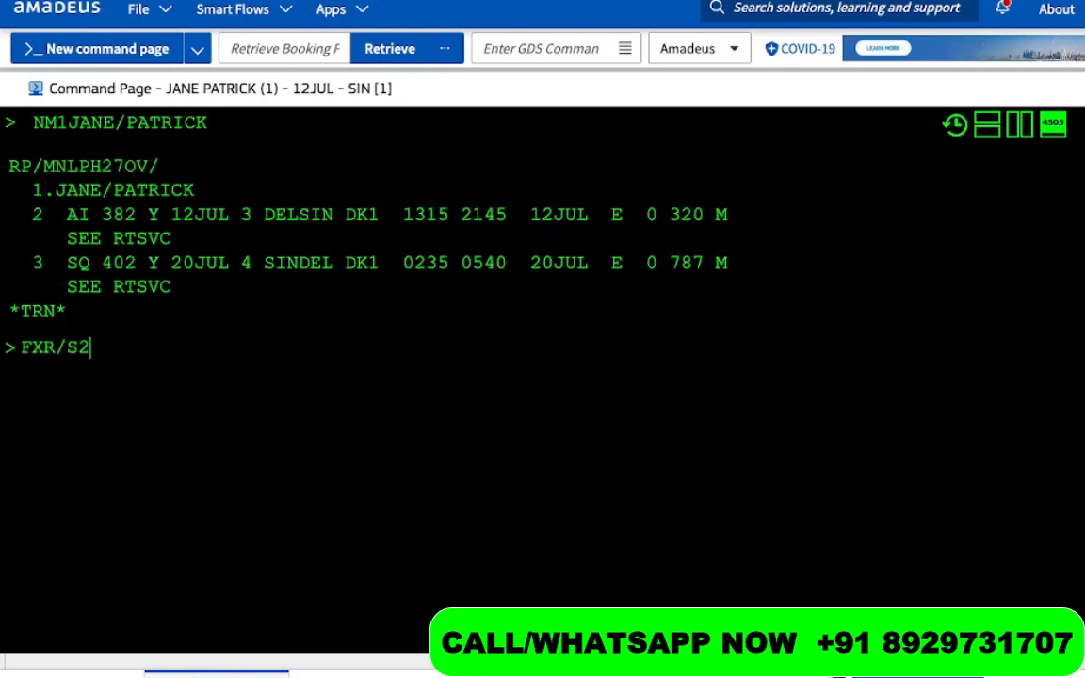
key("Return")
type("FXP")
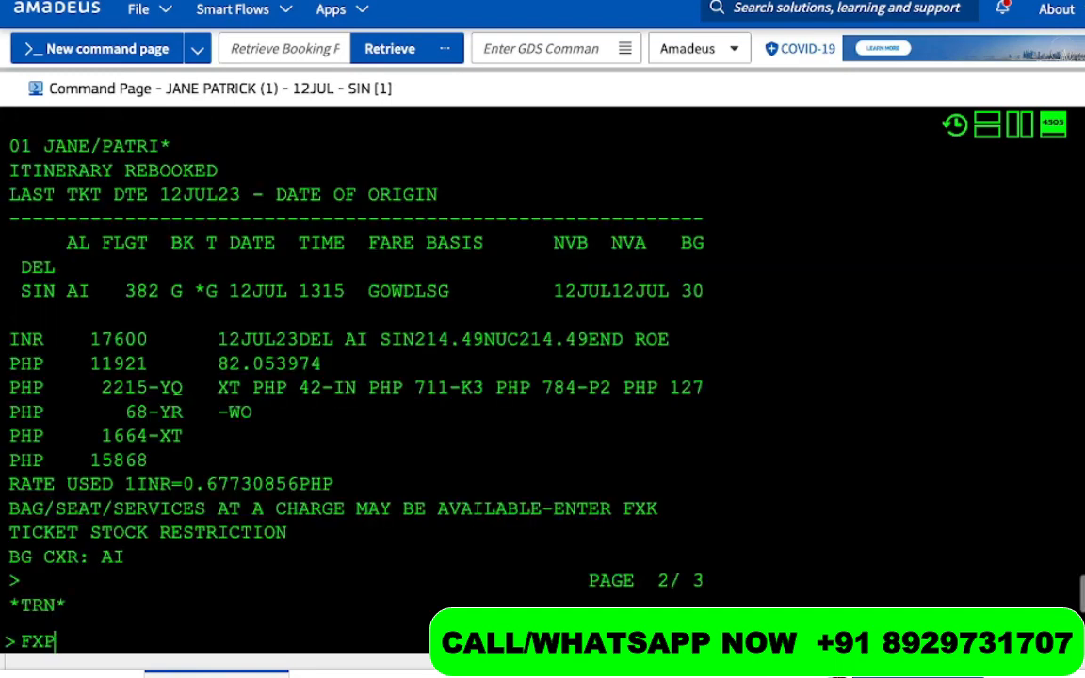
type("/S2")
key("Return")
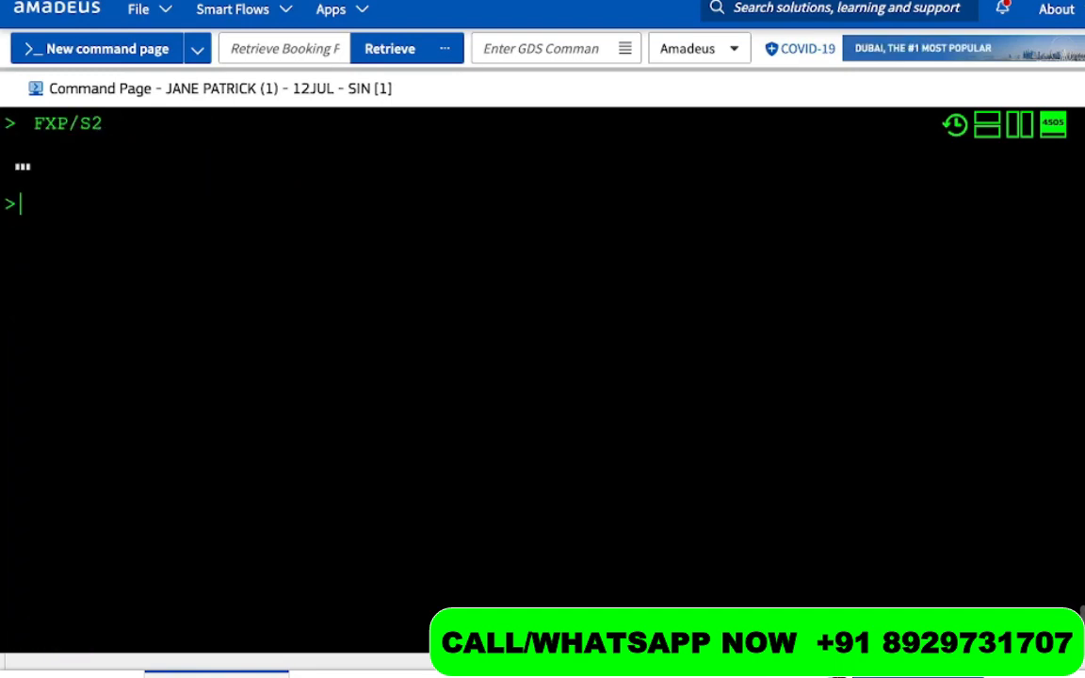
Rebook the SQ segment at its lowest fare with FXR/S3 and price and store that segment with FXP/S3
type("FXR/S3")
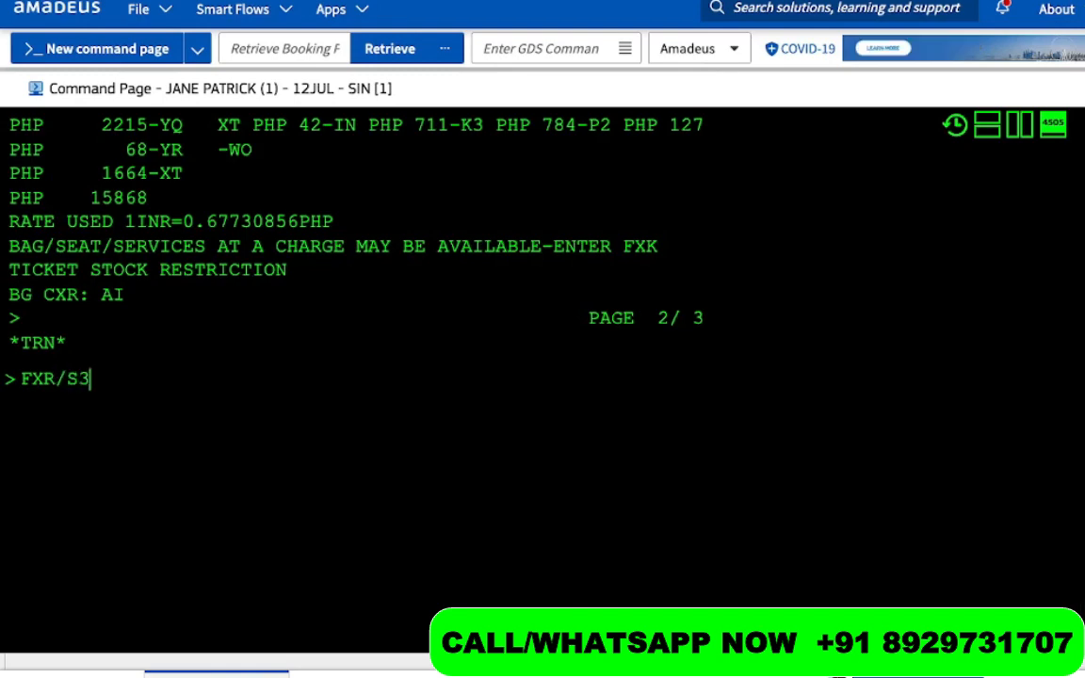
key("Return")
type("FXP")
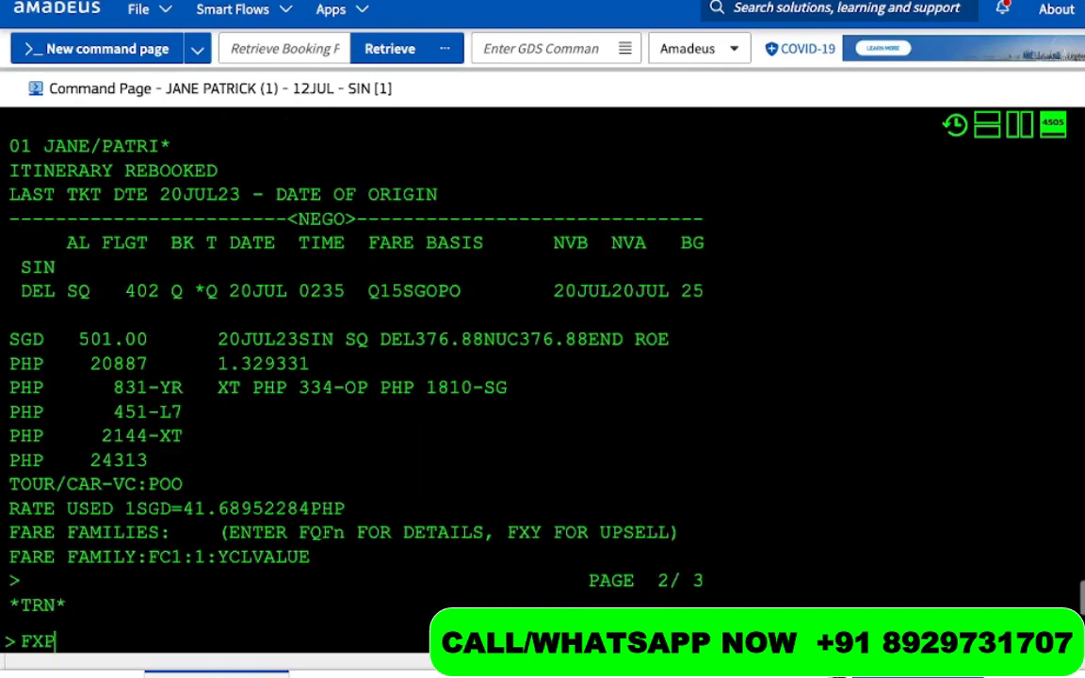
type("/S3")
scroll(89, 308, "down", 1)
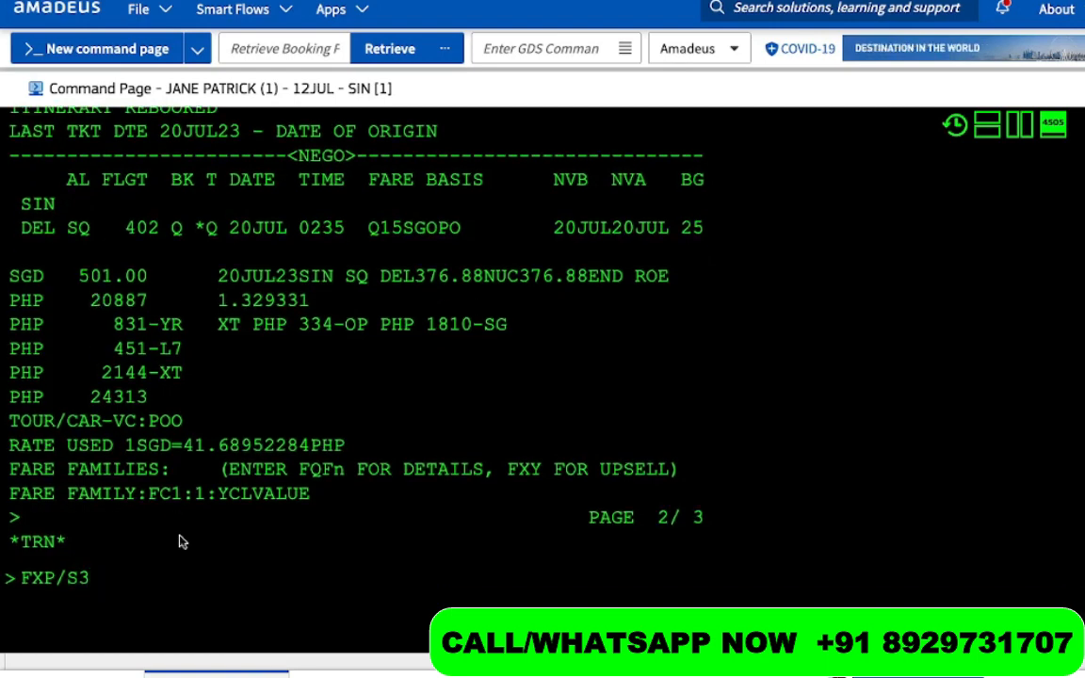
key("Return")
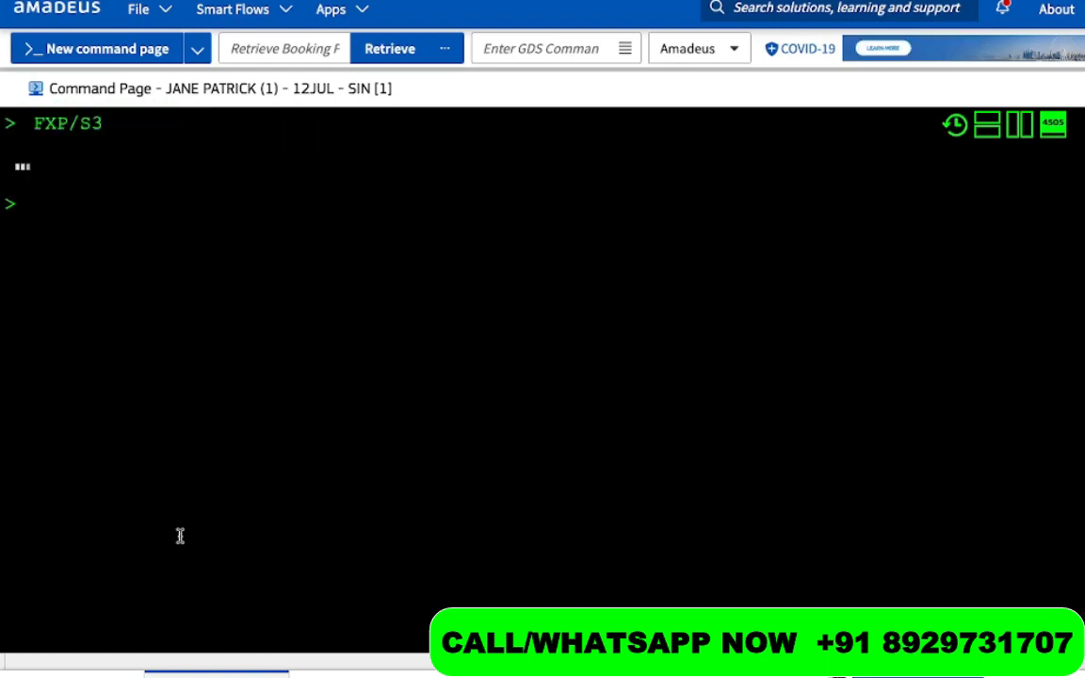
List the stored fare records with TQT, compare their totals and segments, and redisplay the booking with RT
type("TQT")
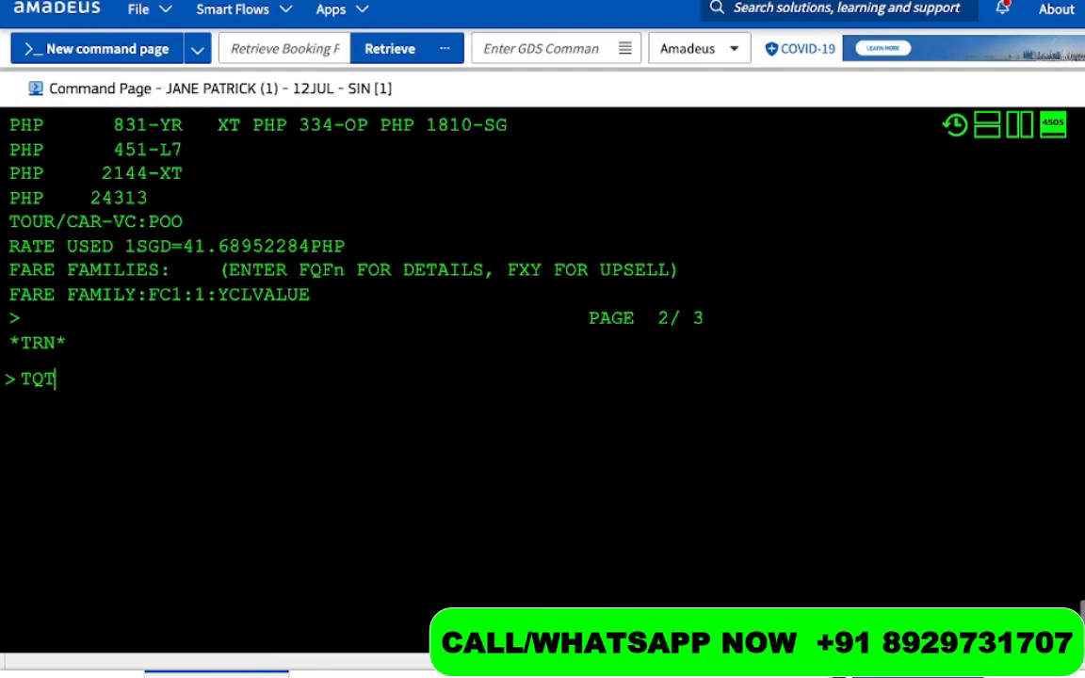
key("Return")
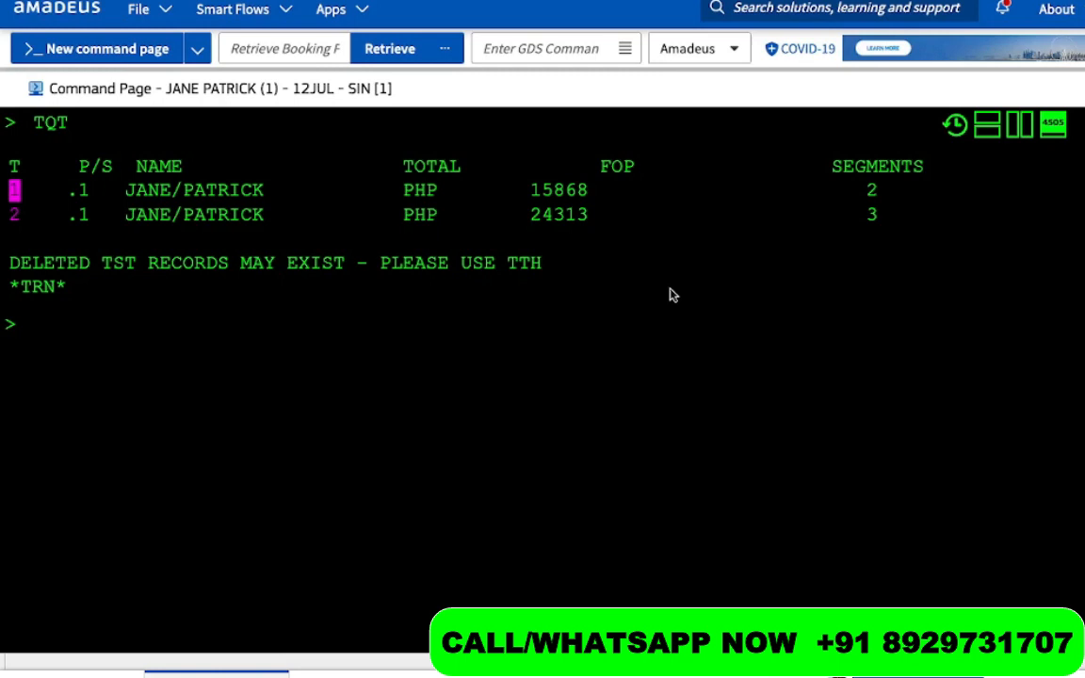
type("RT")
key("Return")
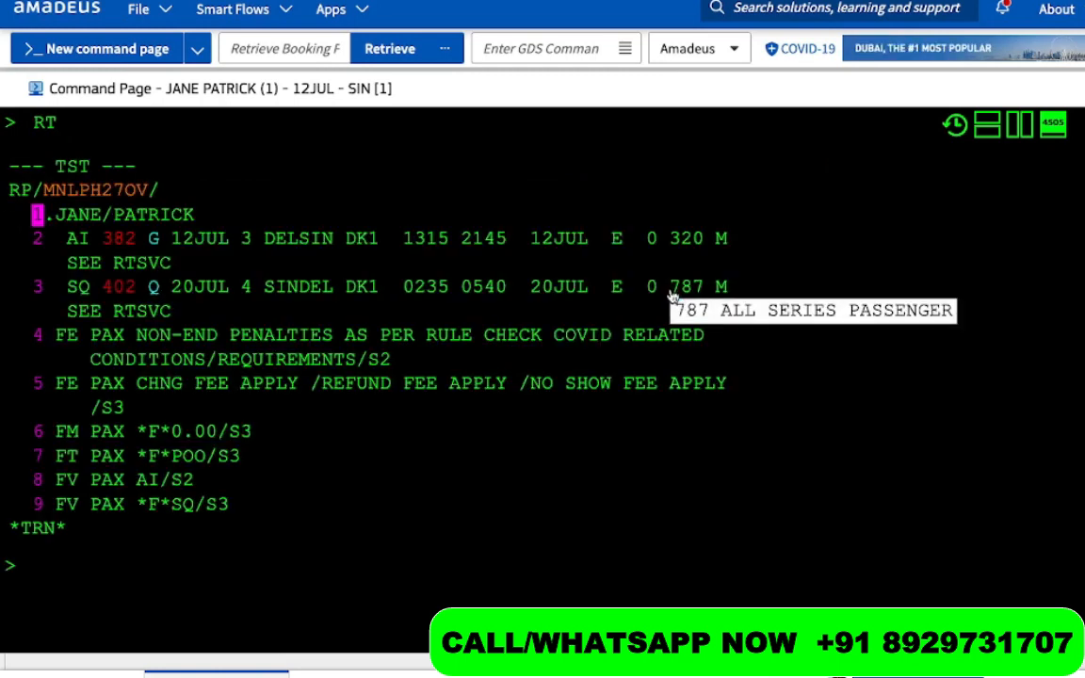
Add a ticketing time limit with TKTL and the passenger's contact phone number with an AP entry
type("TKTL")
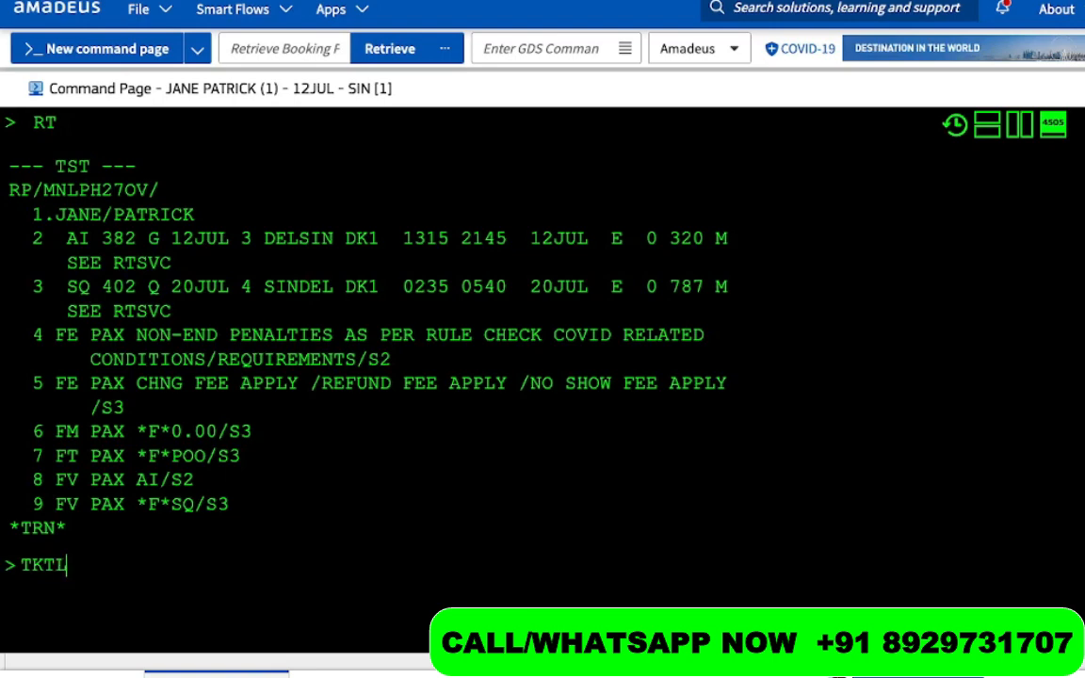
key("Return")
type("AP3432432")
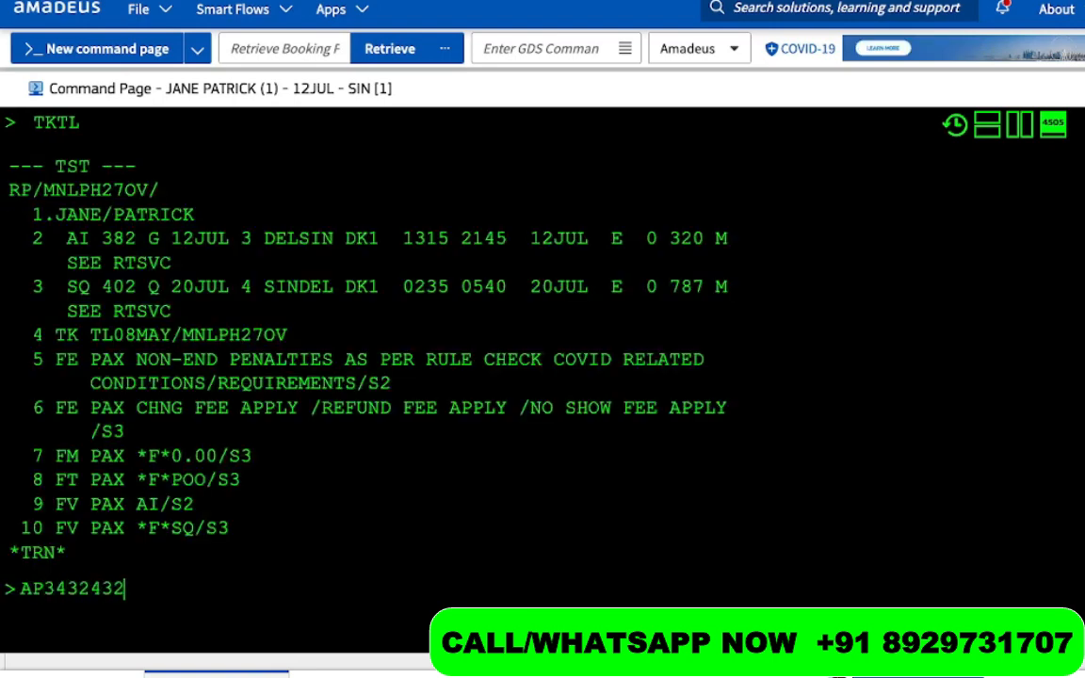
type("43")
key("Return")
Add a received-from element with an RF entry and save the booking with ER
type("RFGE")
key("Return")
type("R")
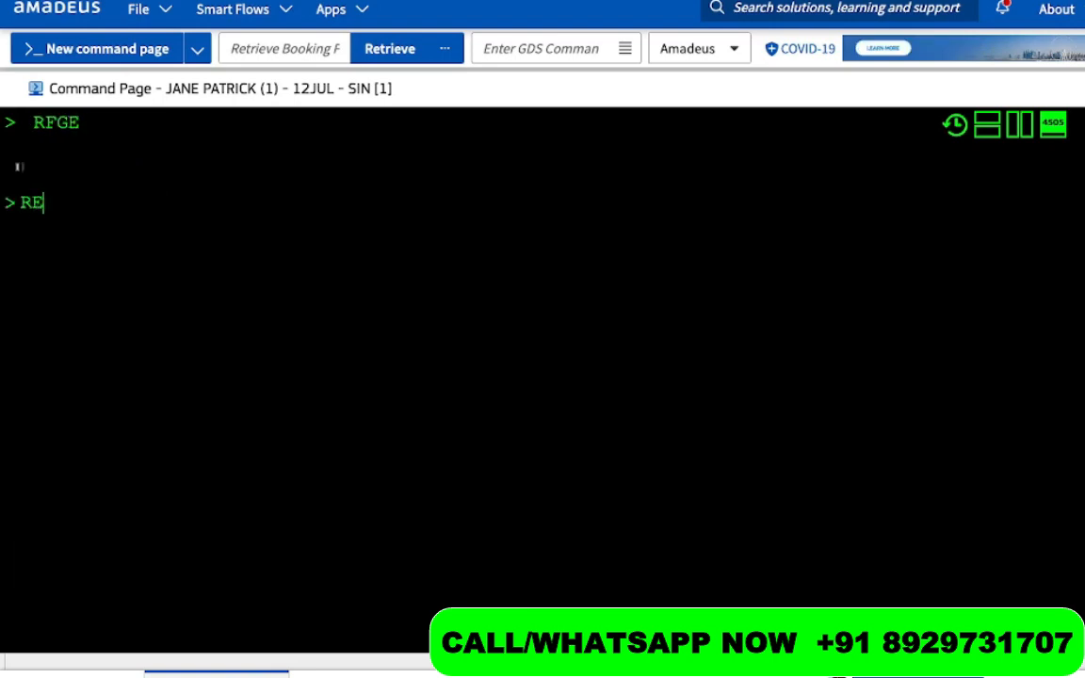
type("E")
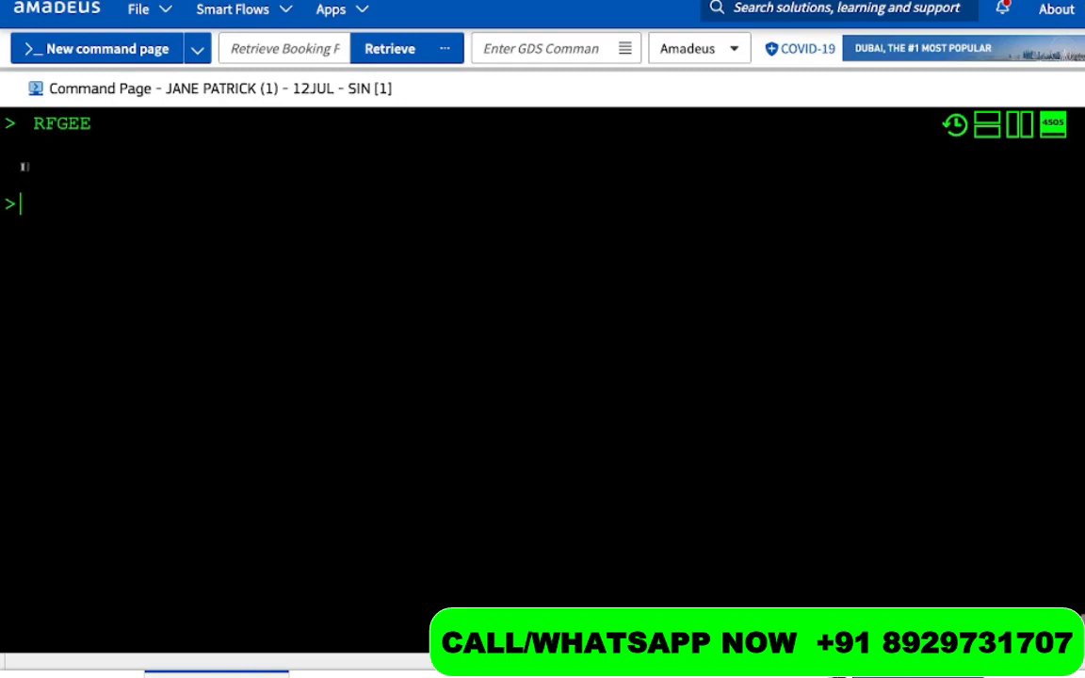
type("ER")
key("Return")
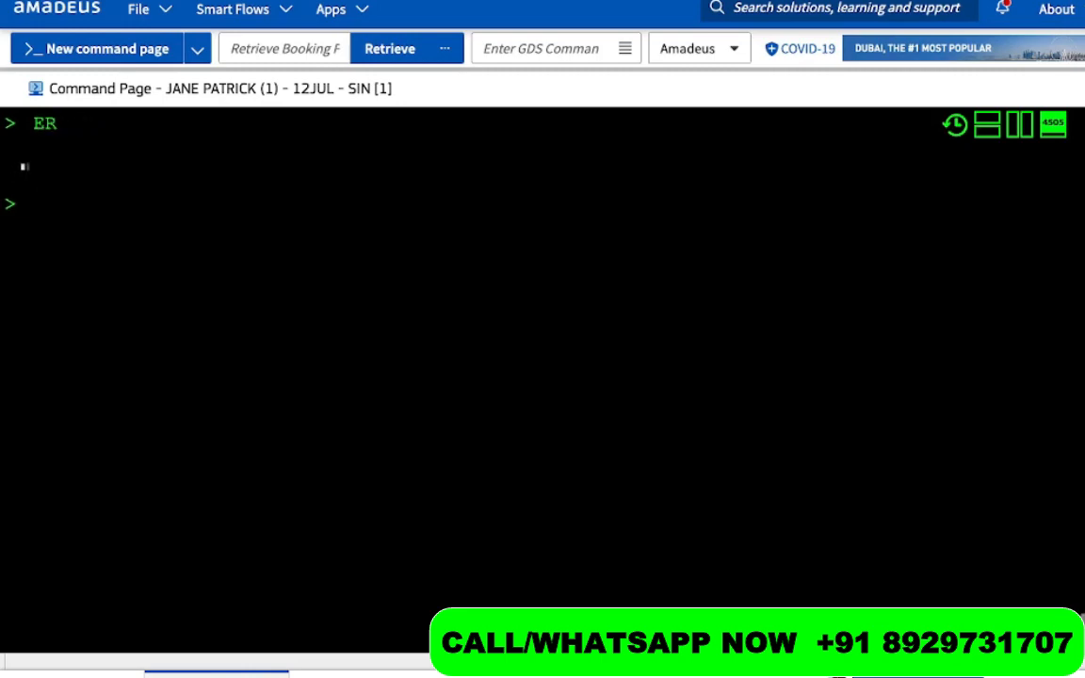
type("ER")
key("Return")
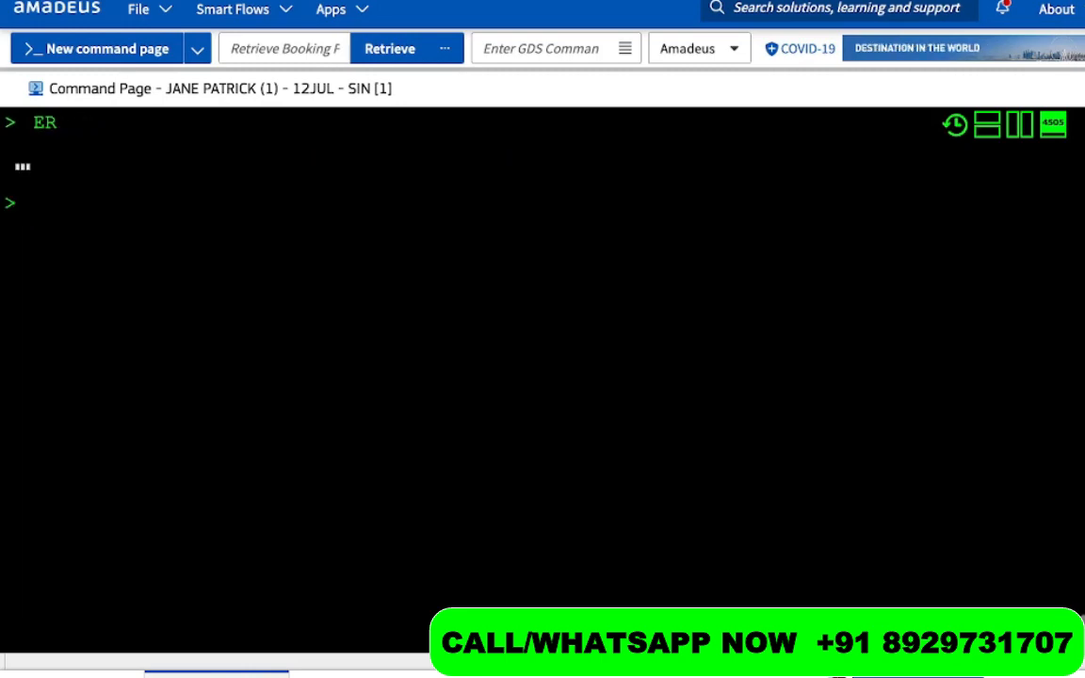
Redisplay the saved booking with IR and examine its segment statuses, airline locators and ticketing deadlines
type("IR")
key("Return")
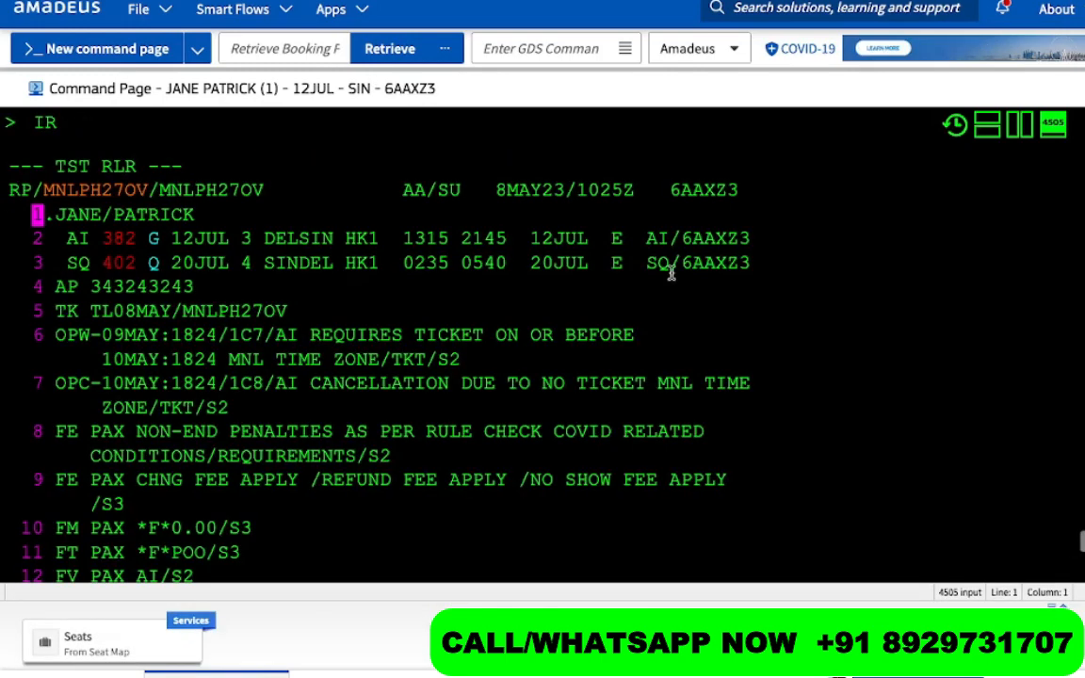
scroll(731, 339, "down", 1)
left_click_drag(672, 161, 739, 162)
scroll(330, 371, "down", 3)
scroll(329, 371, "up", 2)
scroll(330, 371, "up", 3)
scroll(329, 372, "down", 5)
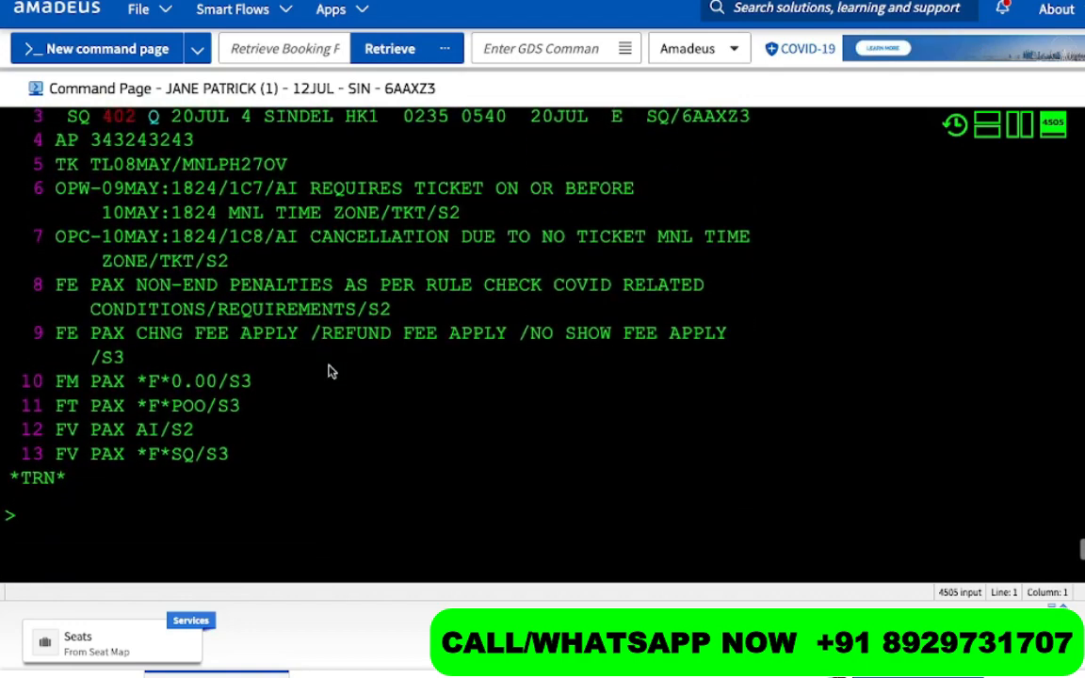
List the saved booking's fare records with TQT and check which segment each one covers
left_click(77, 511)
type("TQT")
key("Return")
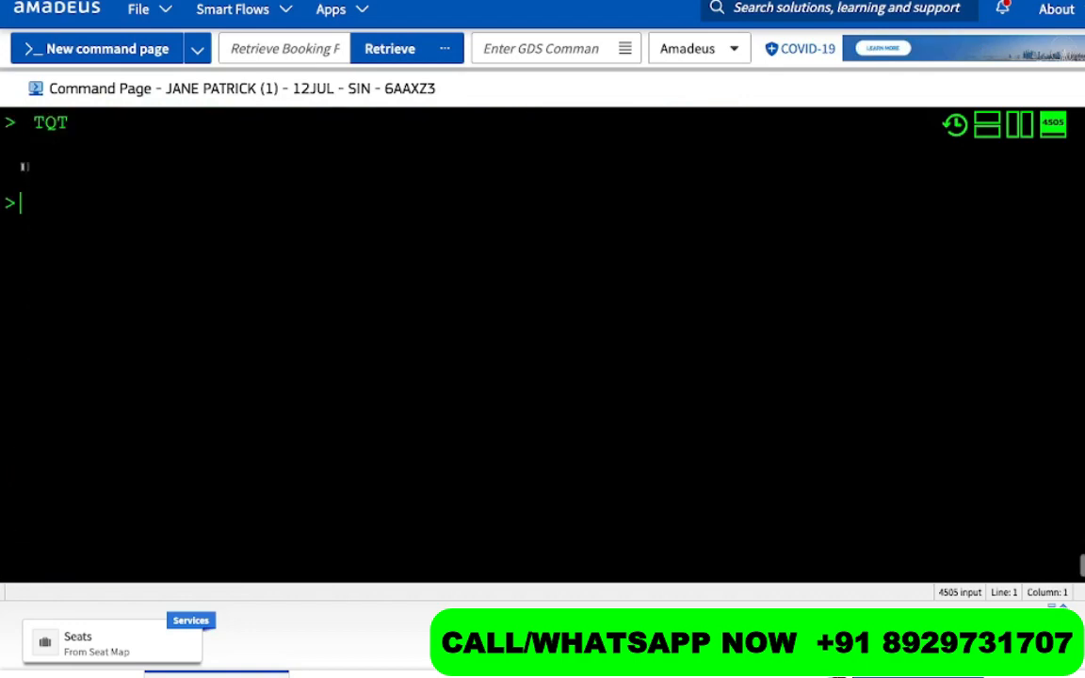
left_click_drag(856, 199, 885, 216)
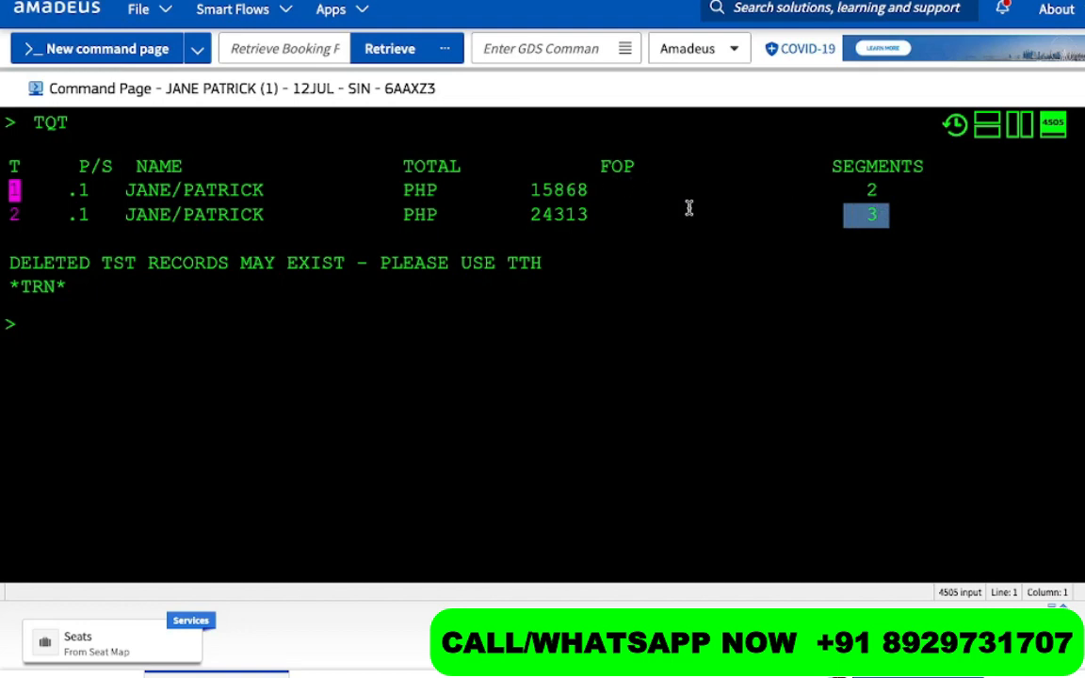
Redisplay the booking with RT to review its fare elements, and leave the booking with IG
left_click(247, 387)
type("RT")
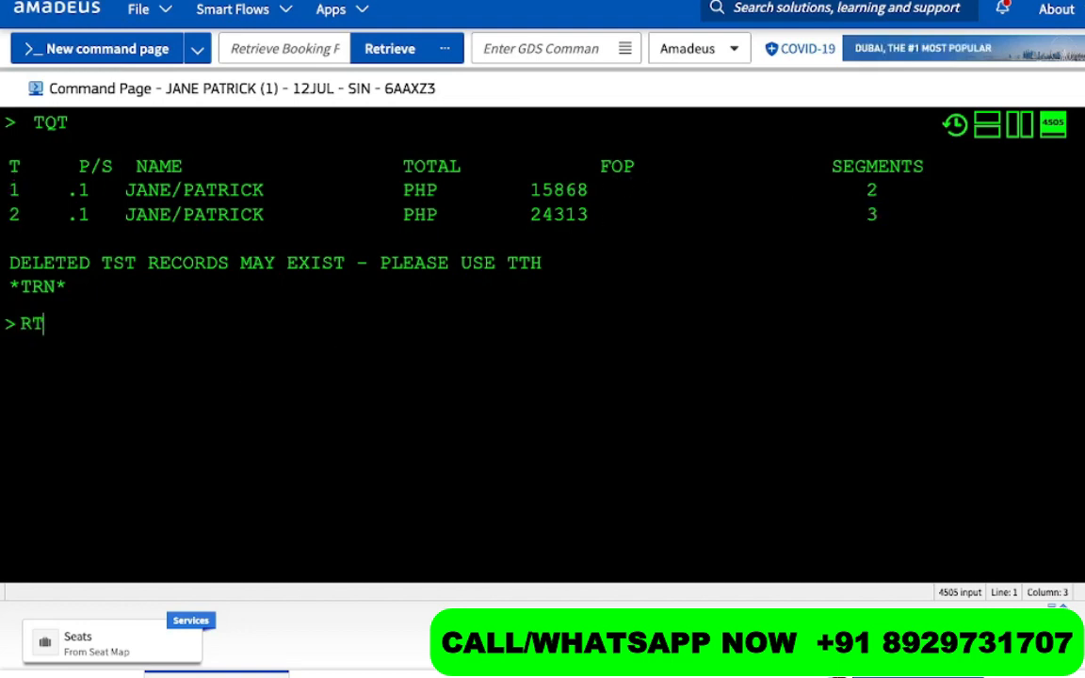
key("Return")
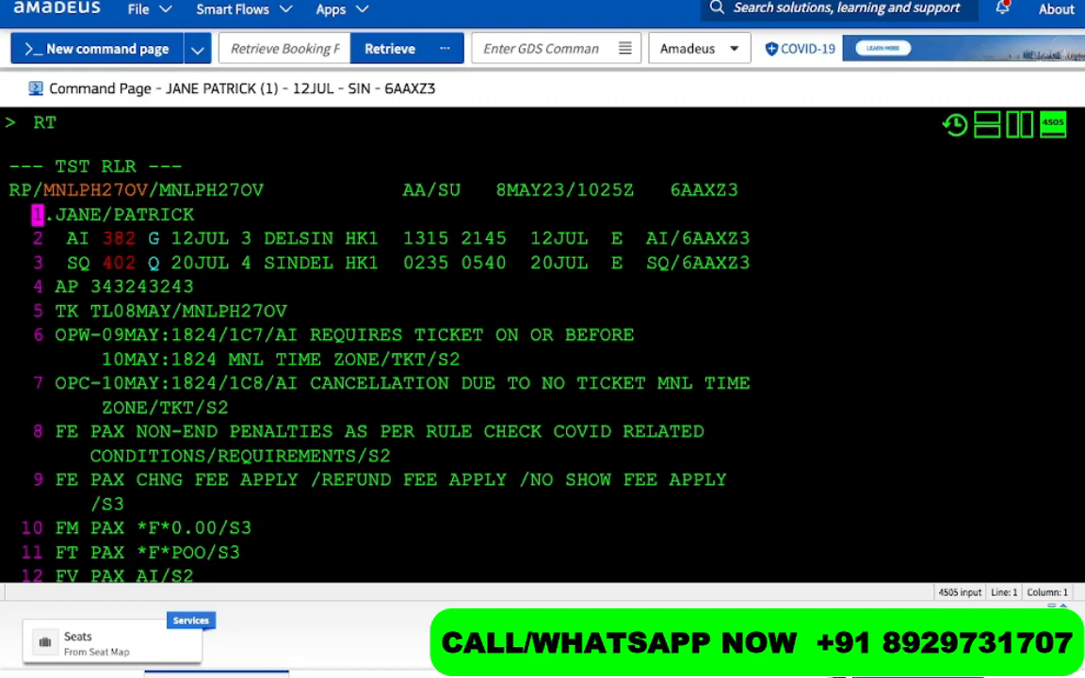
scroll(396, 325, "down", 5)
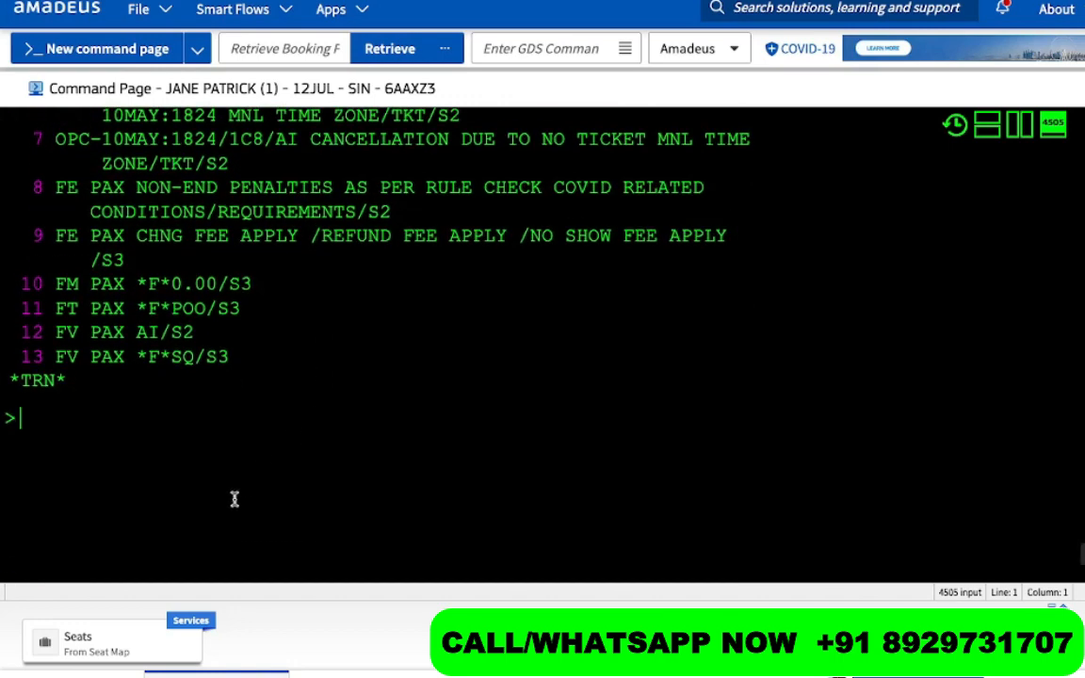
type("IG")
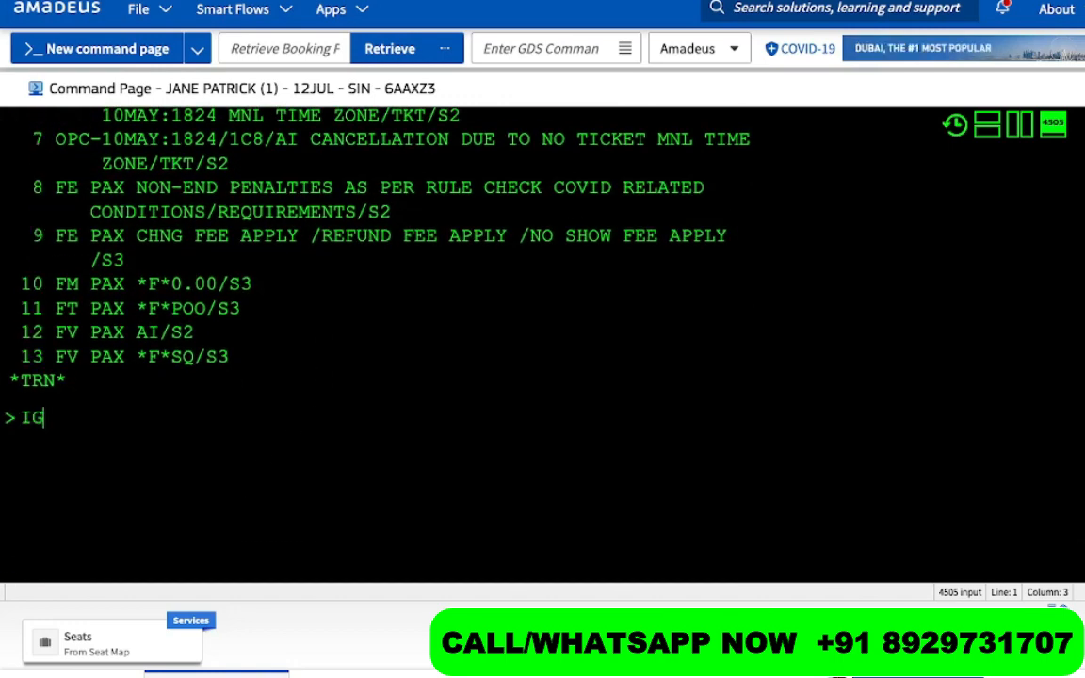